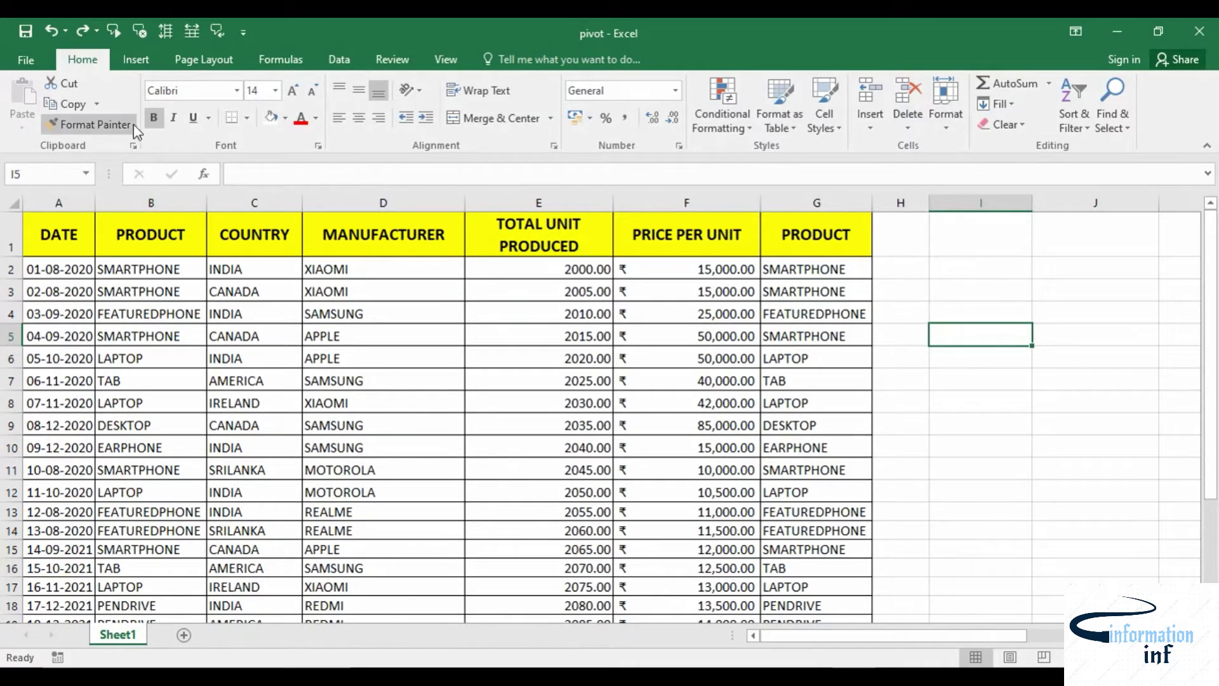
# - Insert a table covering A1:G25 with 'My table has headers' ticked
pyautogui.click(129, 62)
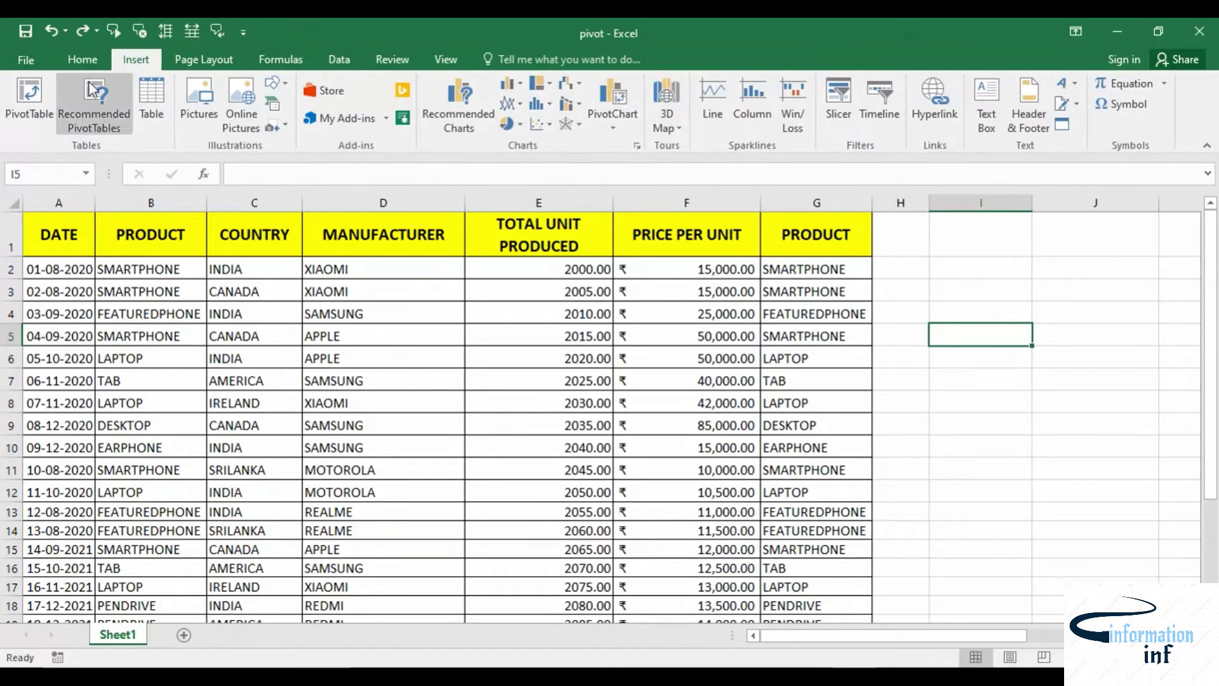
pyautogui.click(138, 113)
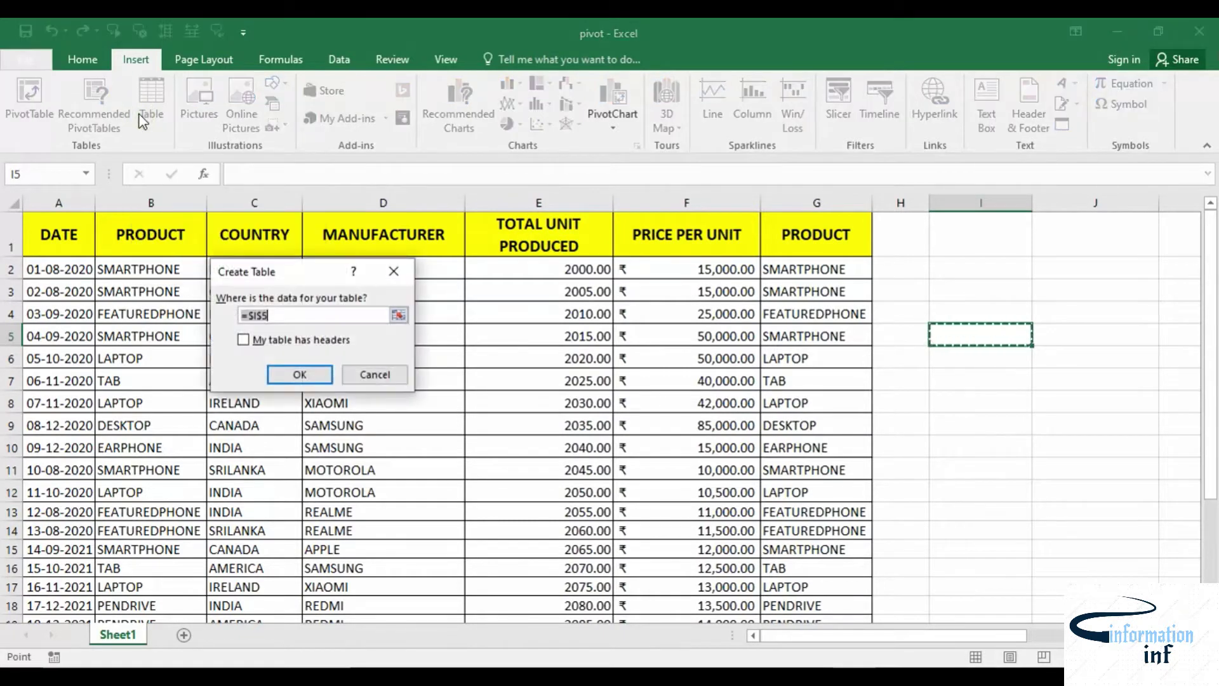
pyautogui.moveTo(53, 239)
pyautogui.mouseDown()
pyautogui.moveTo(759, 611)
pyautogui.moveTo(809, 593)
pyautogui.moveTo(803, 580)
pyautogui.mouseUp()
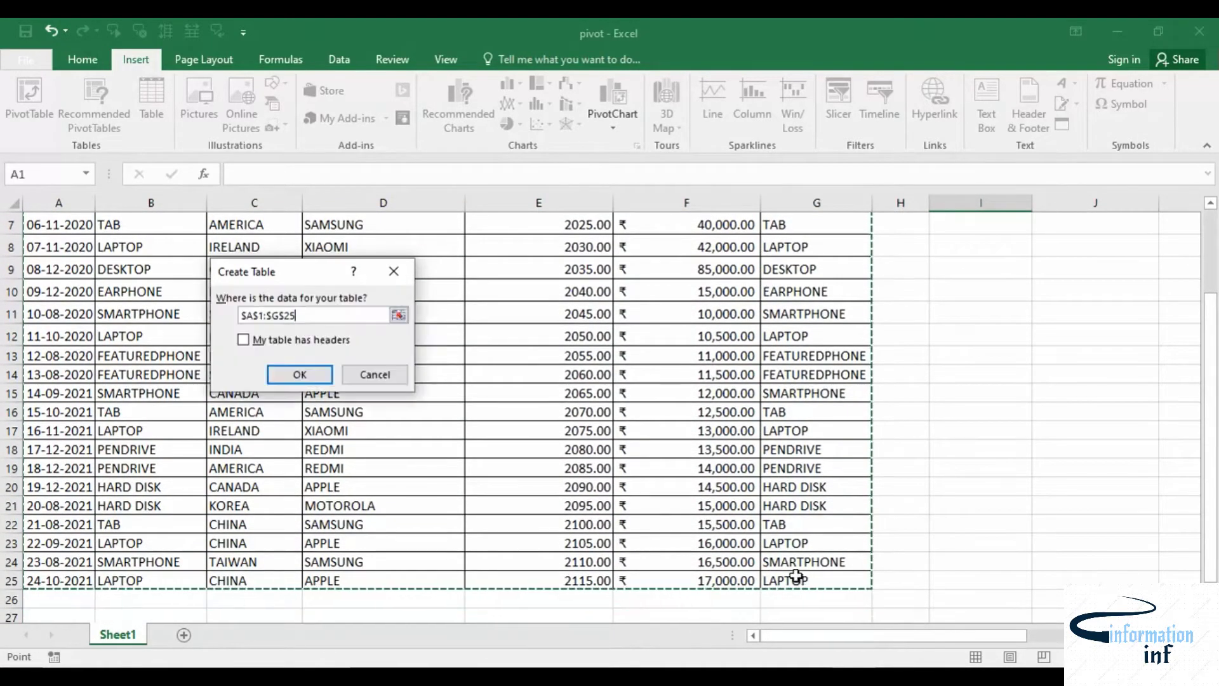
pyautogui.click(270, 343)
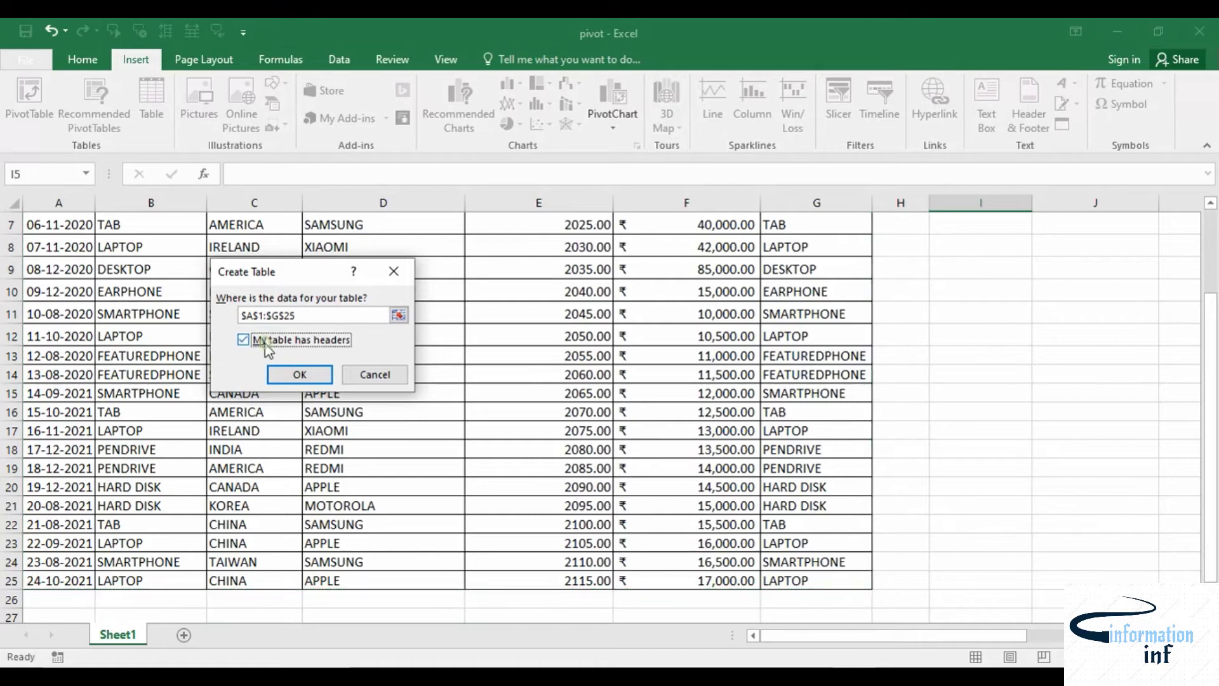
pyautogui.click(292, 376)
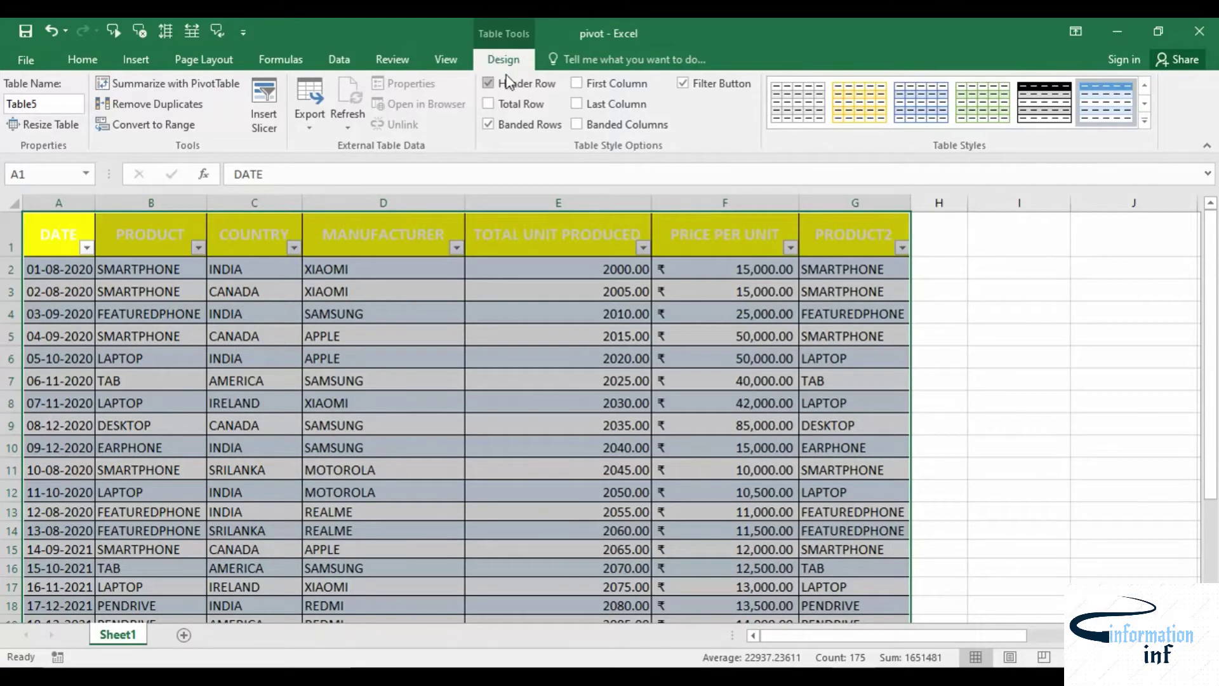
pyautogui.click(60, 102)
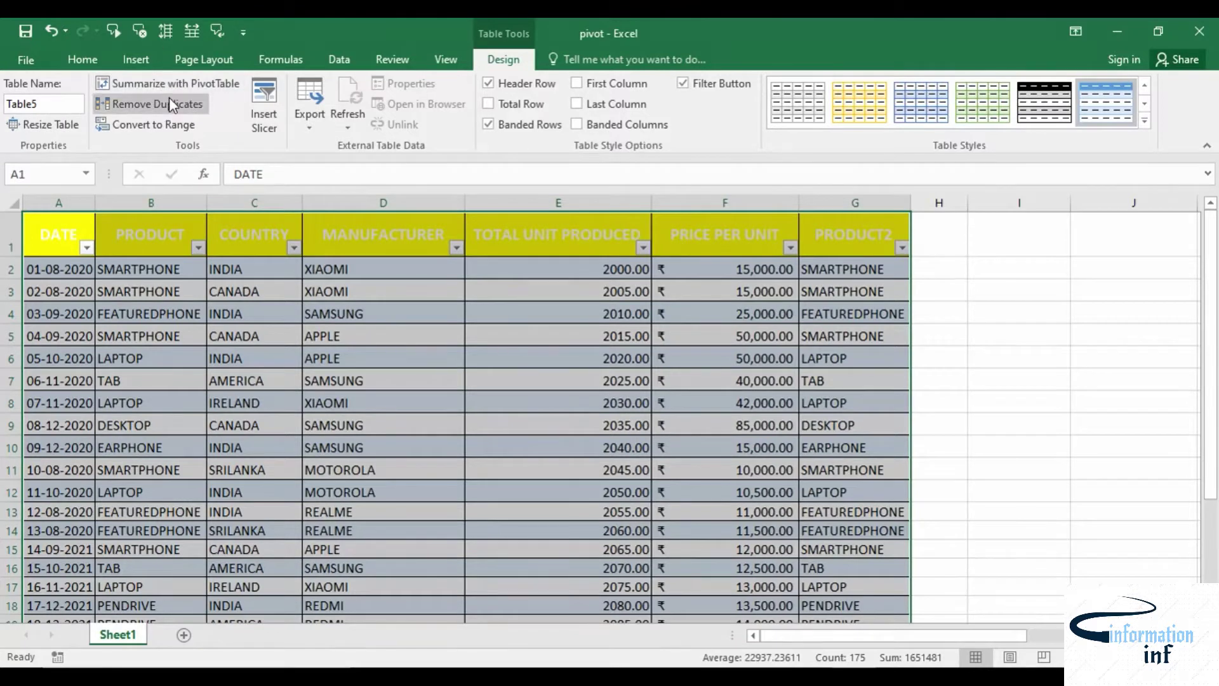
pyautogui.click(224, 380)
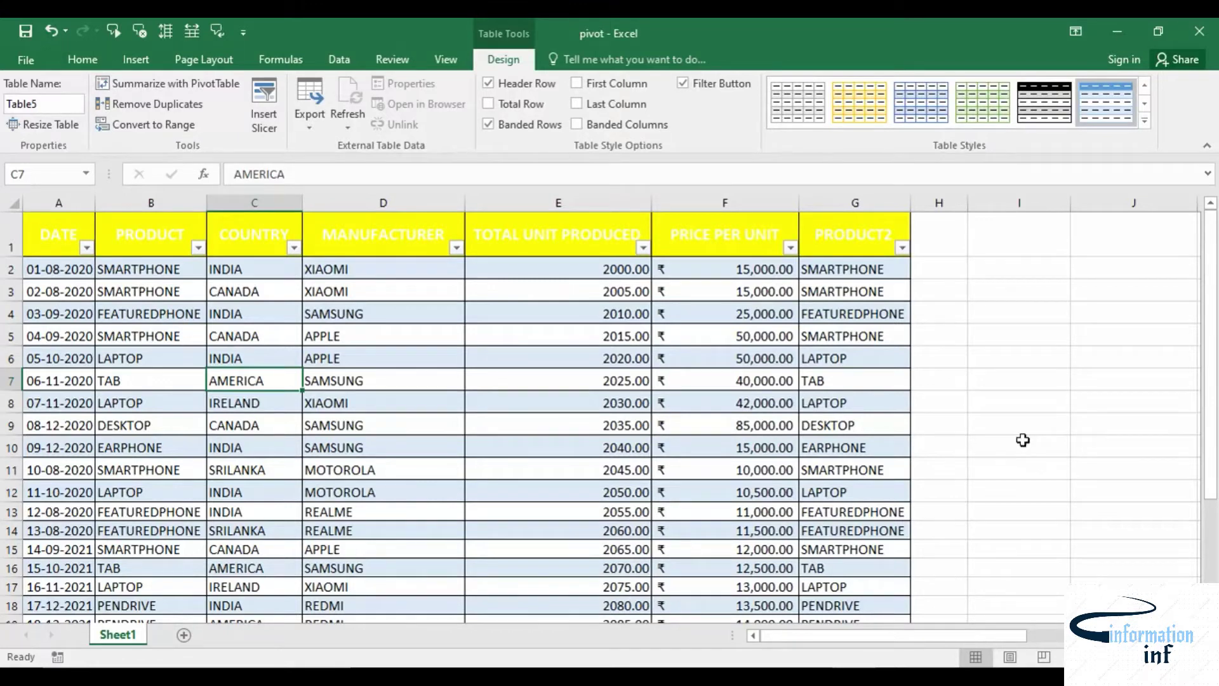
pyautogui.click(60, 289)
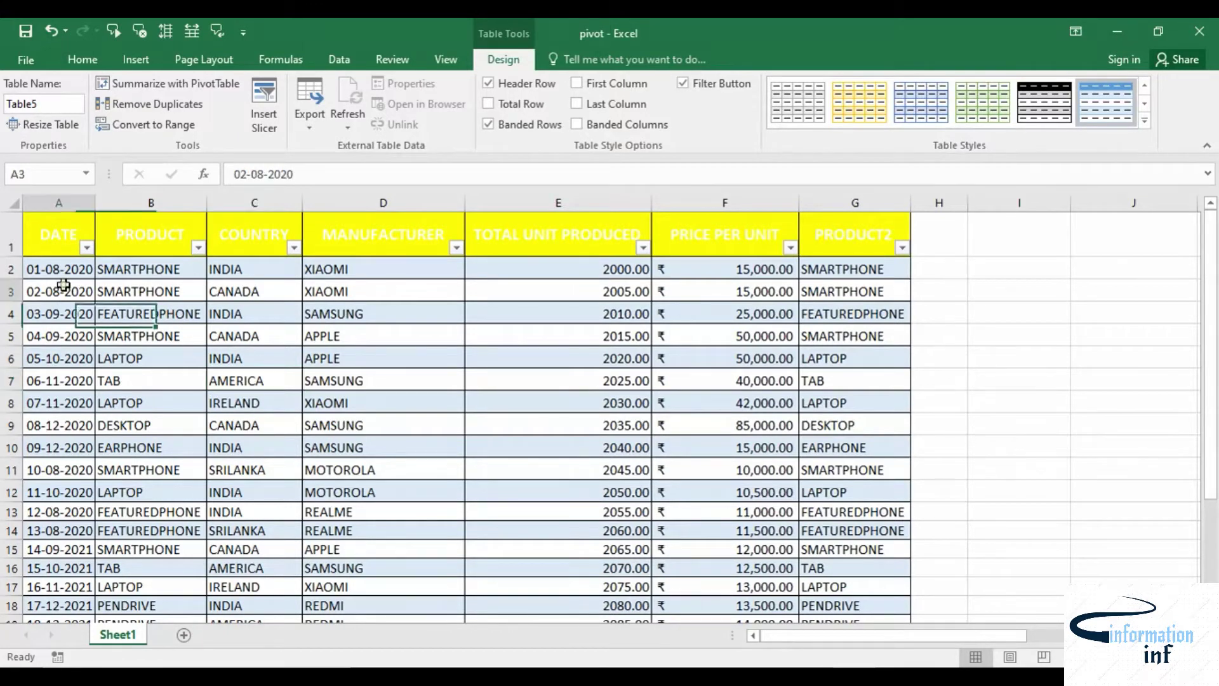
pyautogui.click(158, 86)
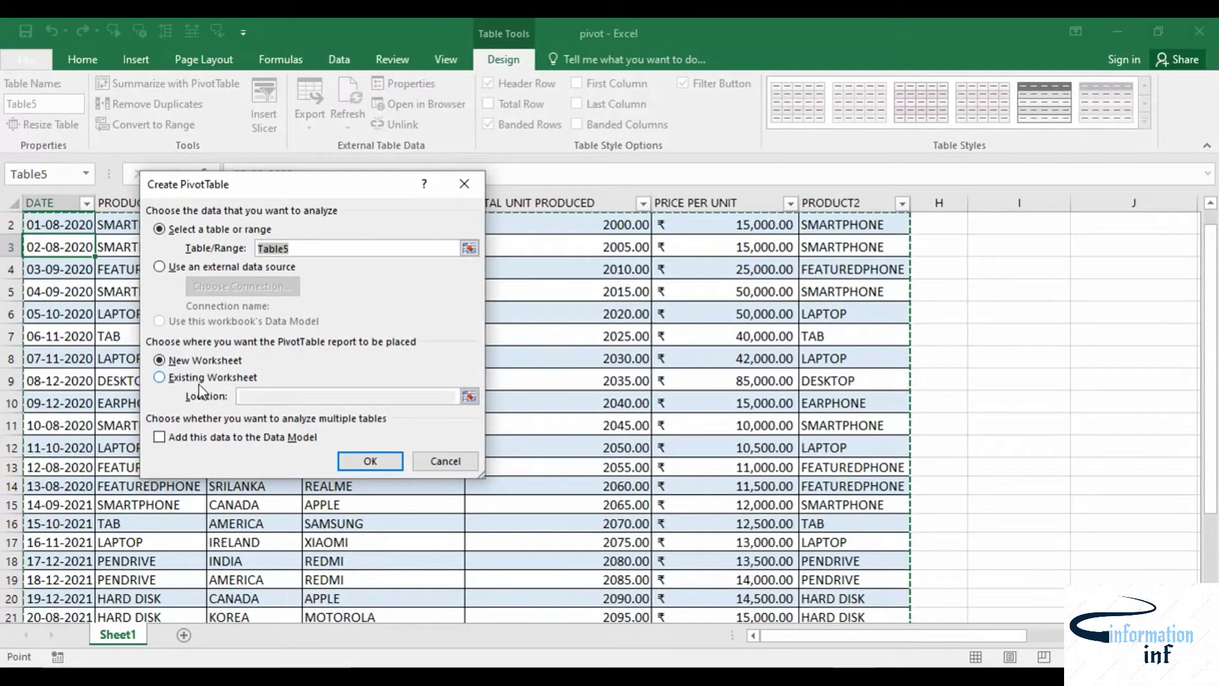
pyautogui.click(229, 379)
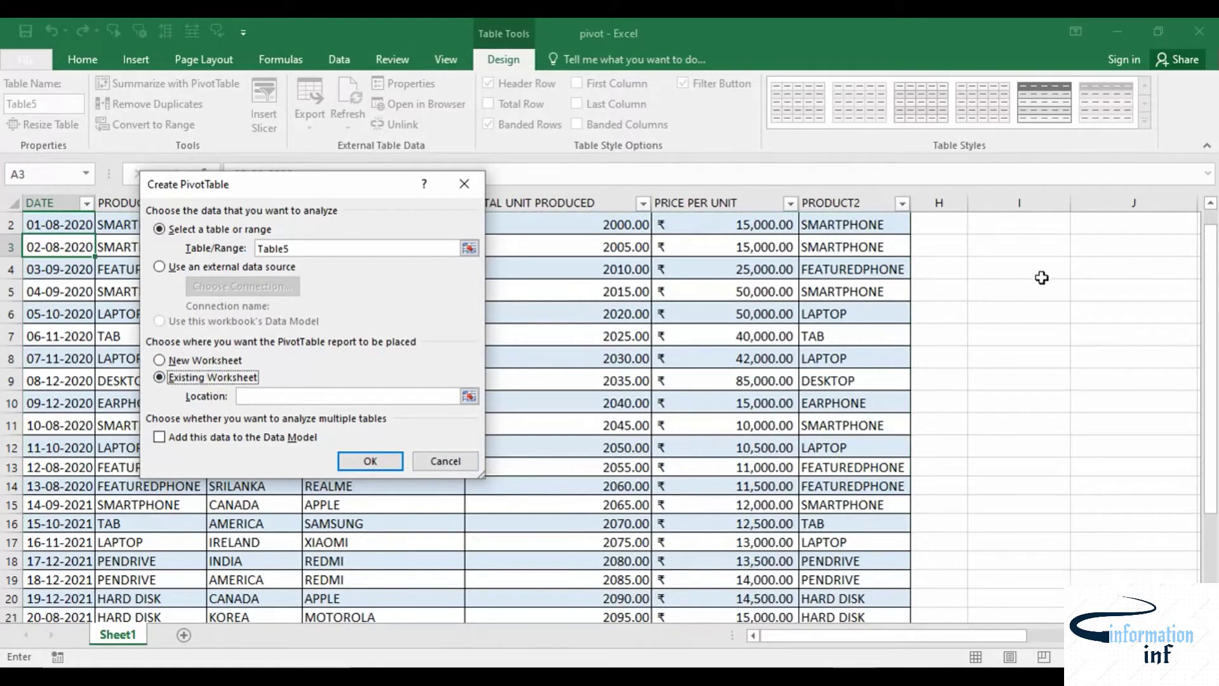
pyautogui.click(1019, 269)
pyautogui.click(381, 461)
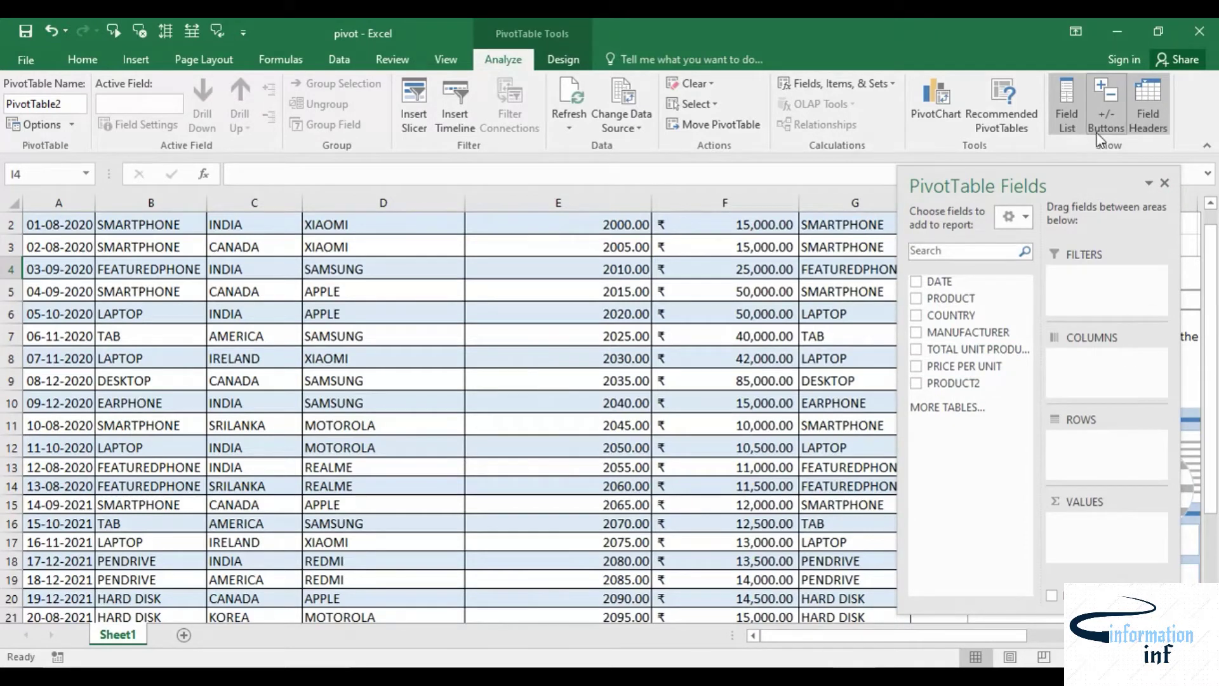
pyautogui.click(1067, 105)
pyautogui.hotkey('ctrl', 'z')
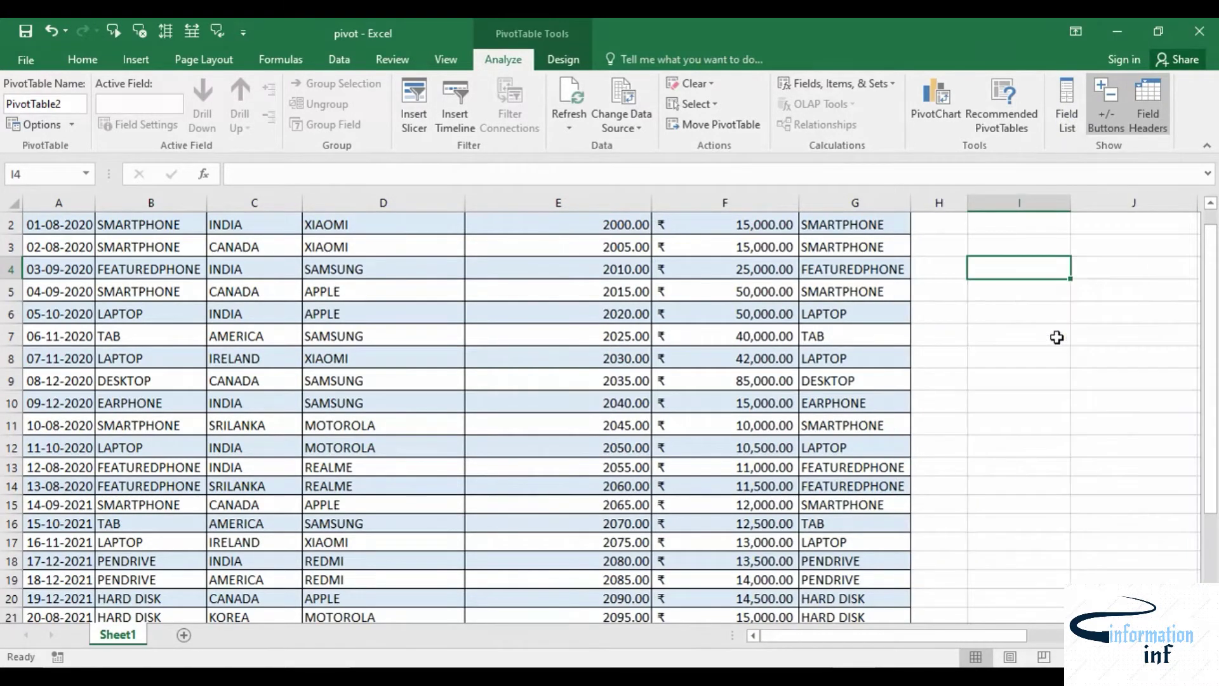
pyautogui.click(445, 269)
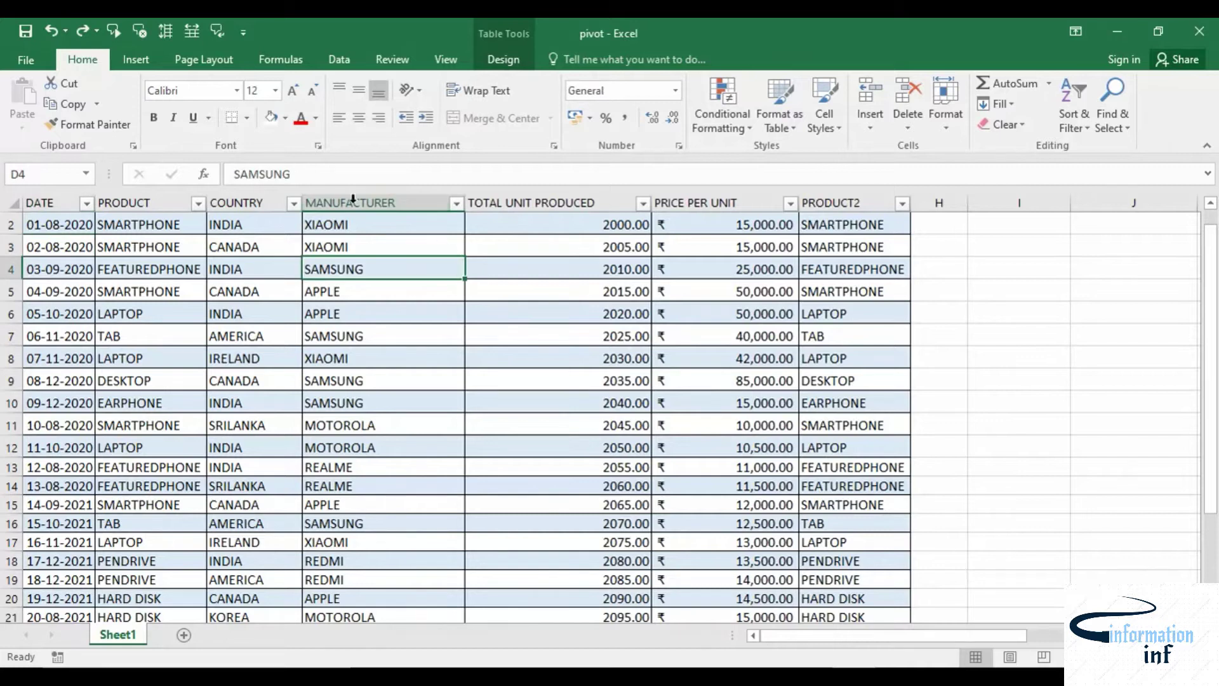
pyautogui.click(136, 59)
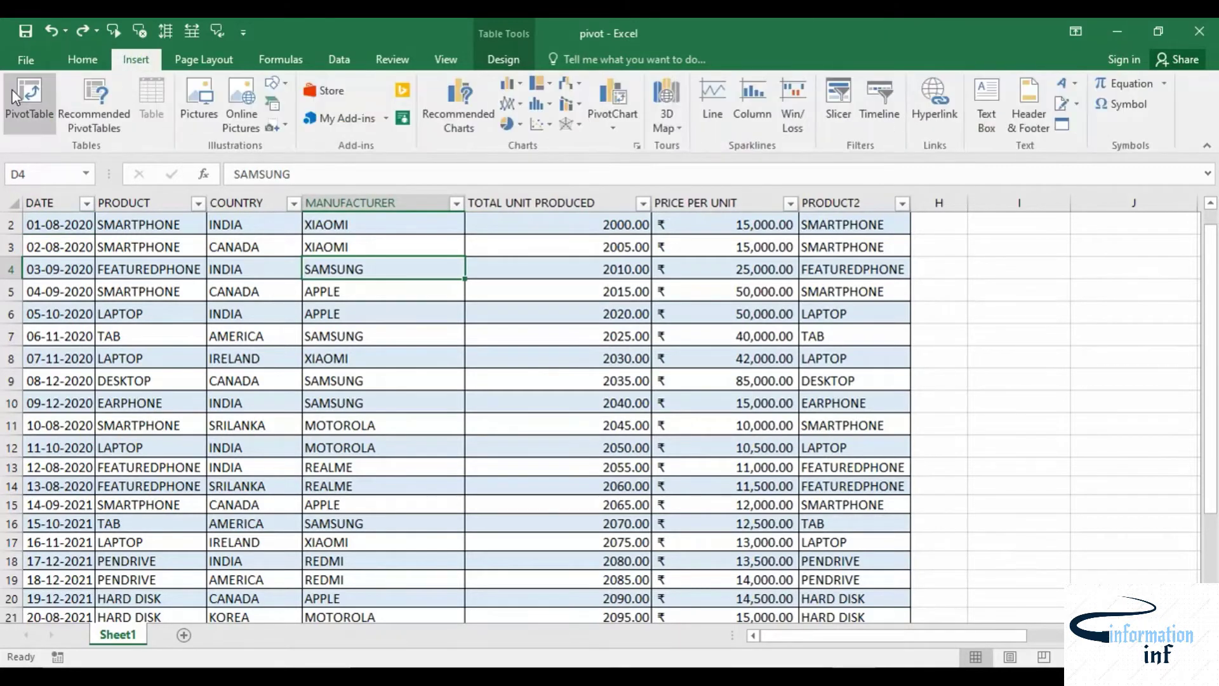
pyautogui.click(219, 263)
pyautogui.scroll(1, 218, 263)
pyautogui.click(162, 292)
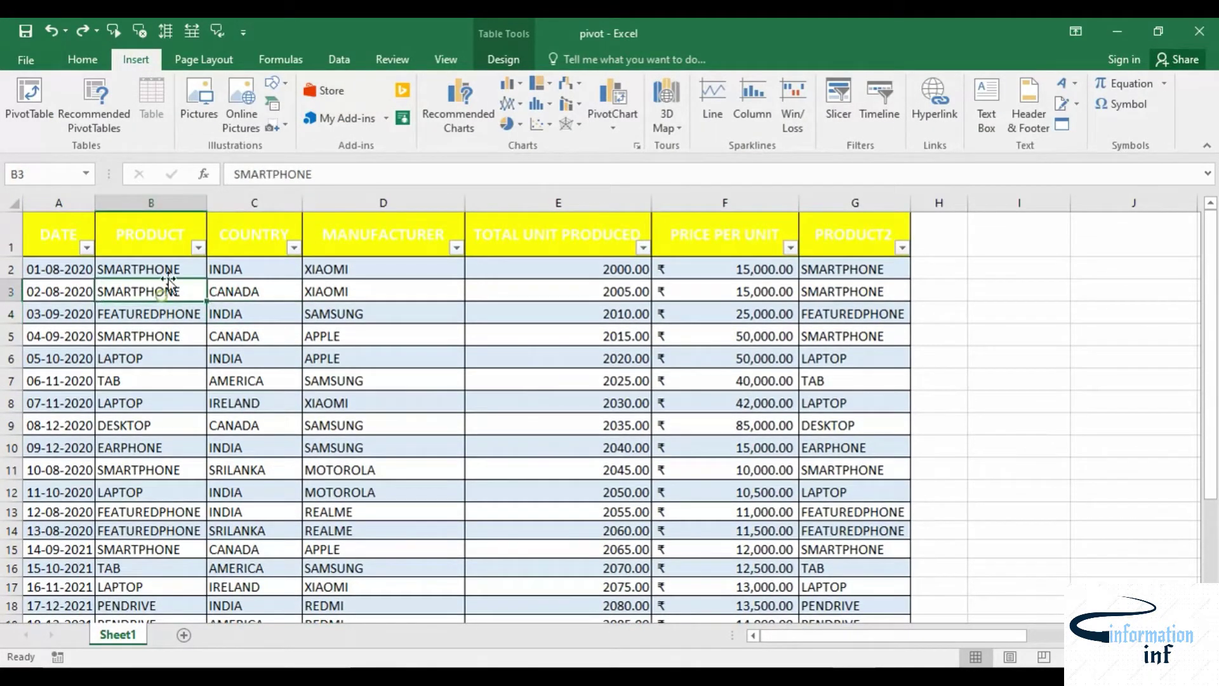
pyautogui.click(508, 59)
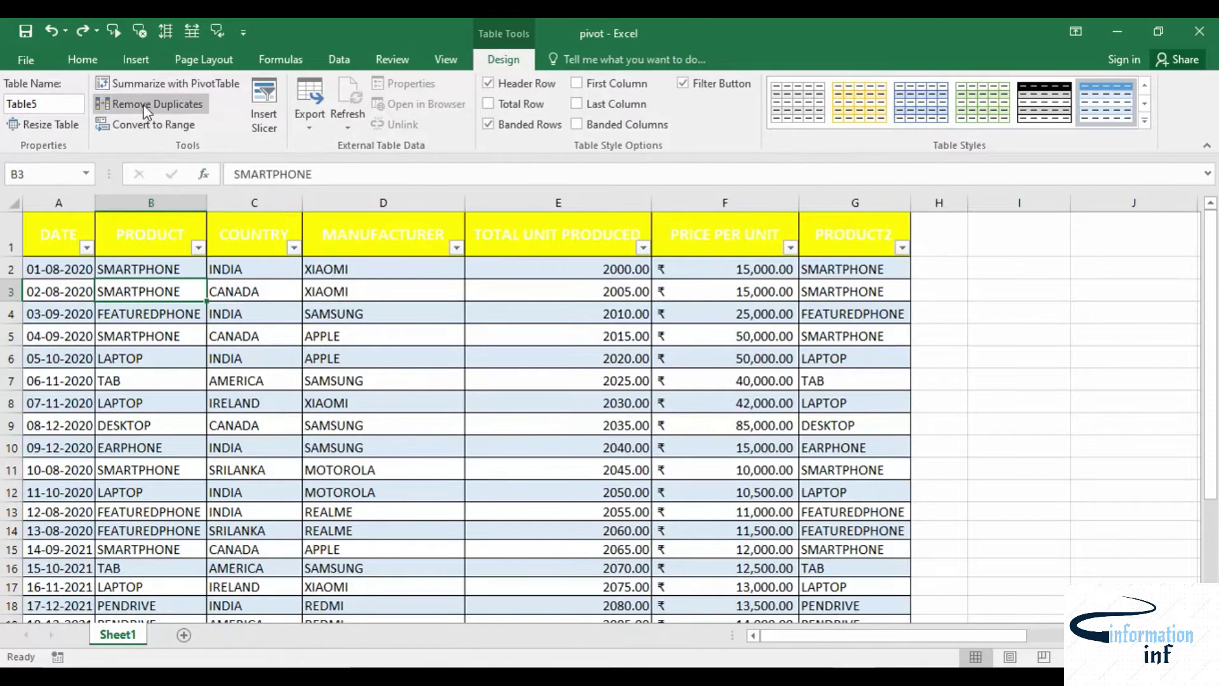
pyautogui.click(249, 357)
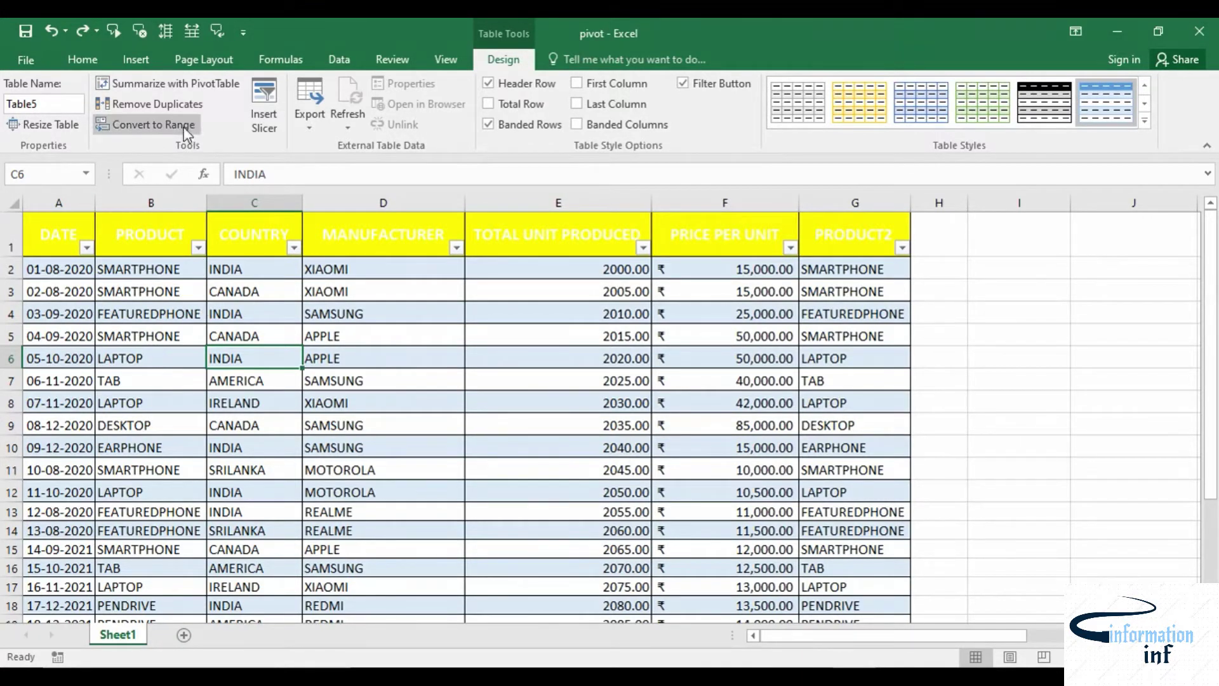
pyautogui.click(170, 104)
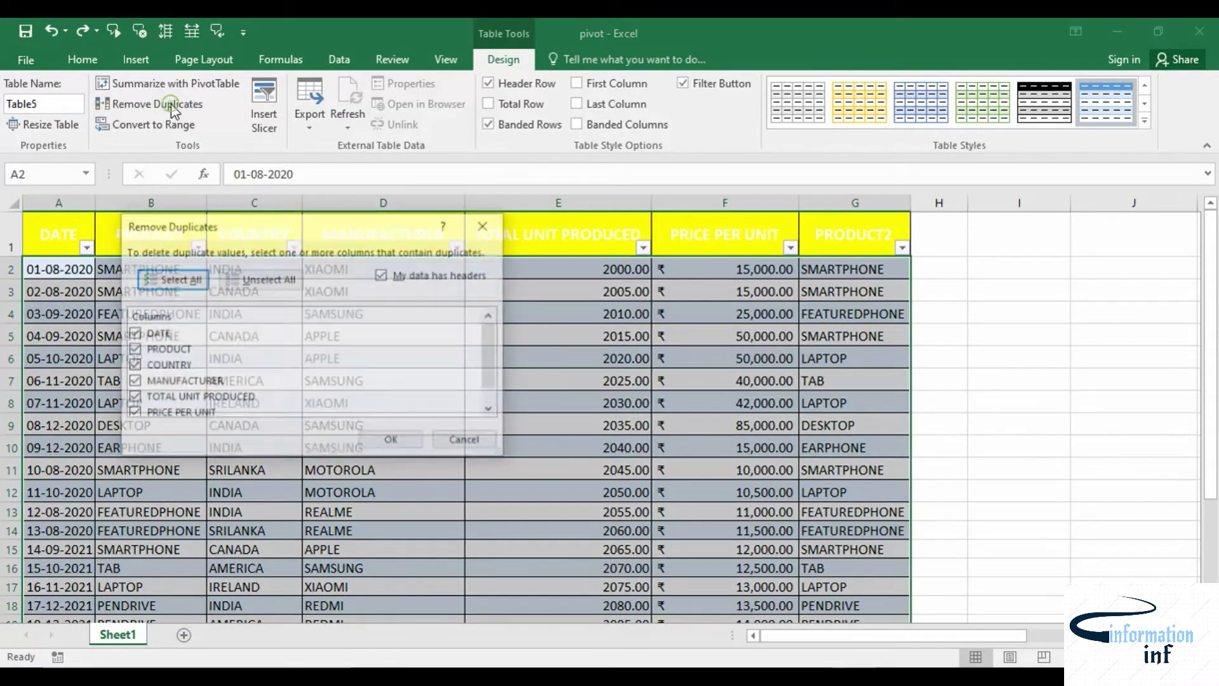
pyautogui.moveTo(215, 229); pyautogui.dragTo(503, 242)
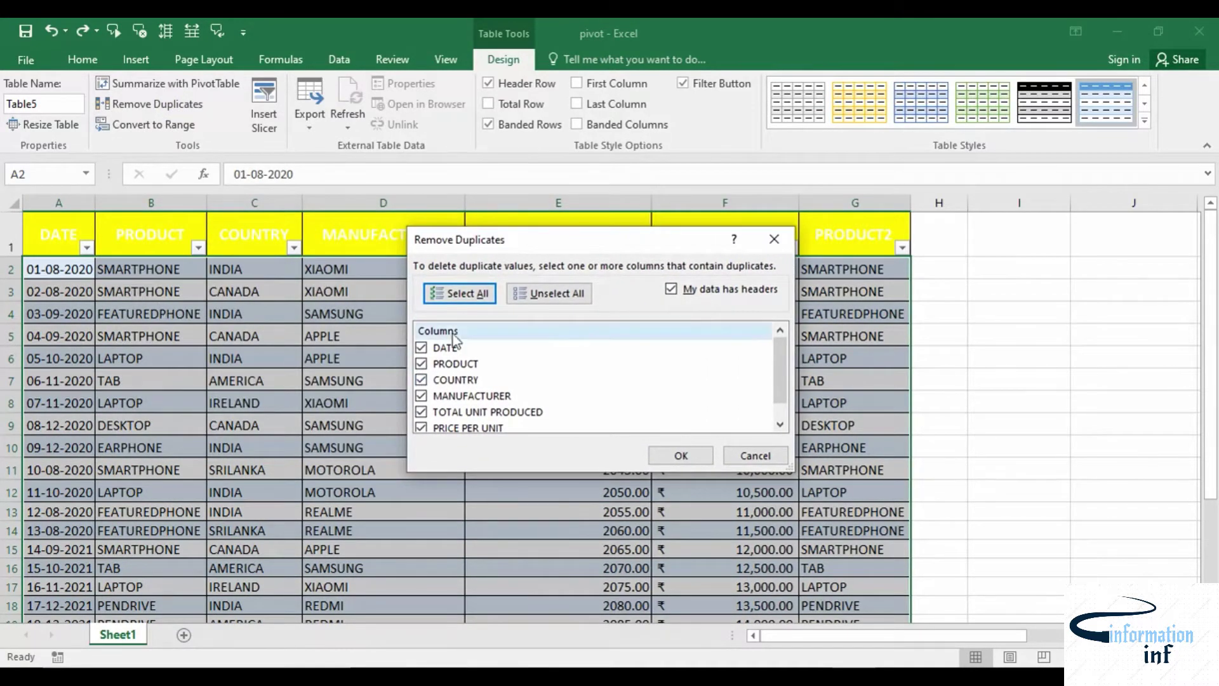
pyautogui.click(536, 293)
pyautogui.click(420, 364)
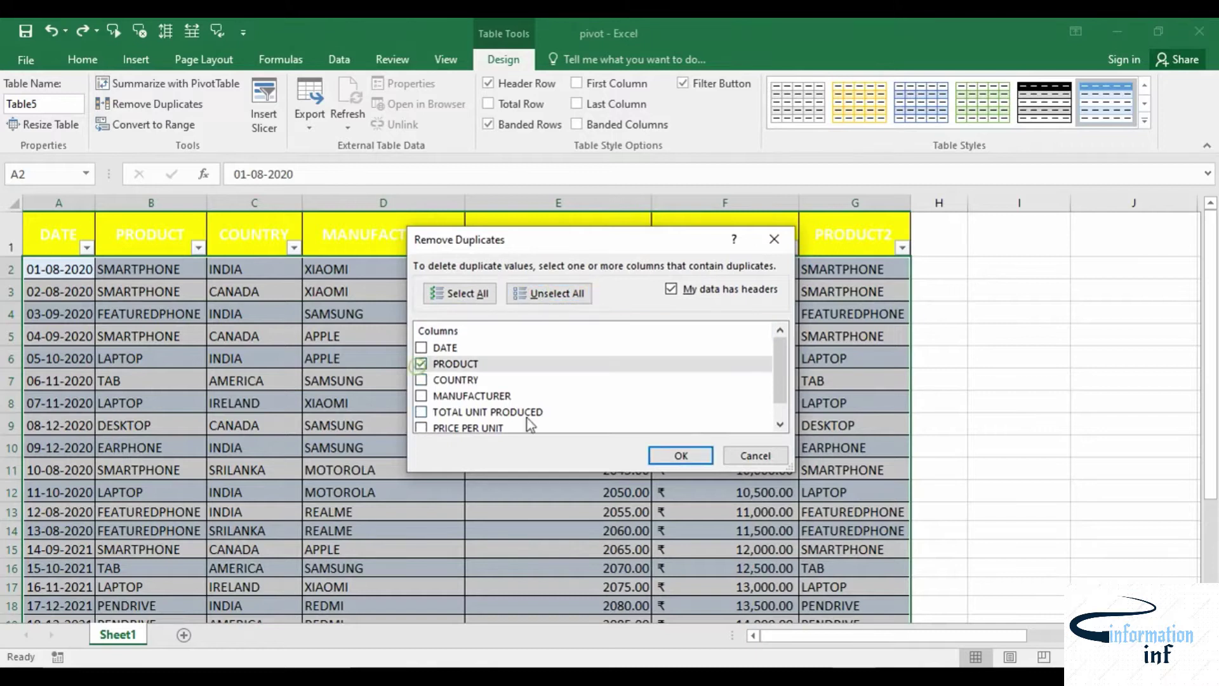
pyautogui.click(681, 455)
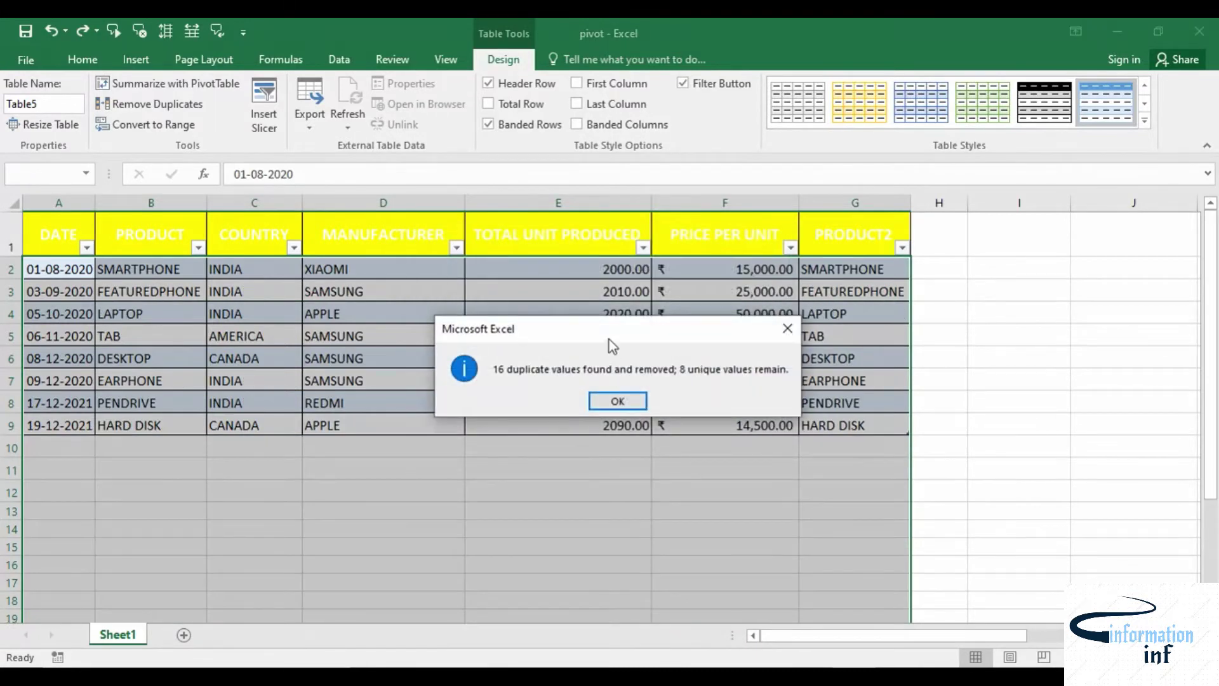
pyautogui.moveTo(610, 345); pyautogui.dragTo(997, 266)
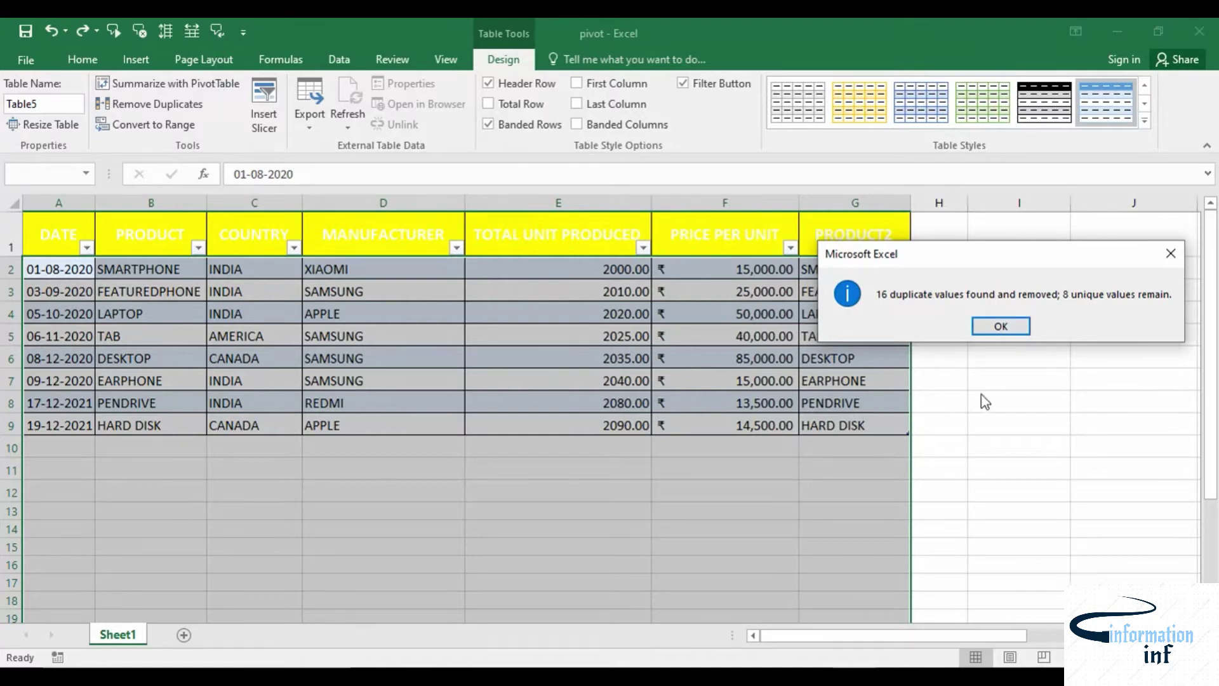
pyautogui.click(993, 322)
pyautogui.hotkey('ctrl', 'z')
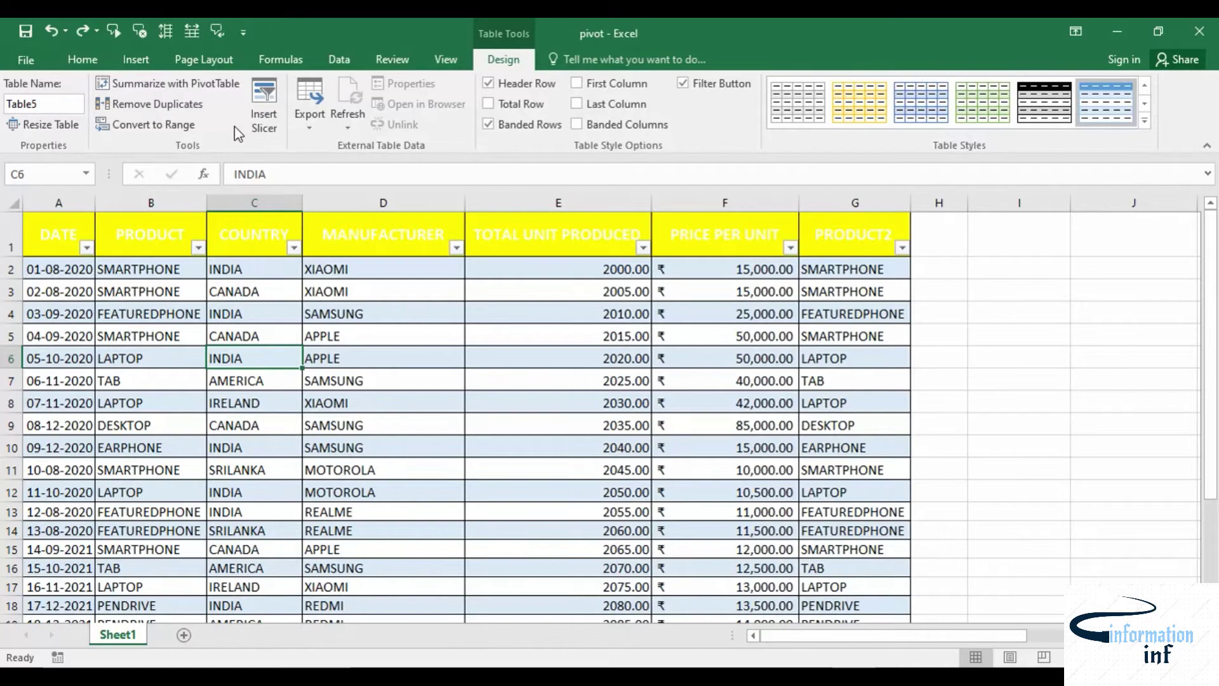
# - Add a slicer for the table's PRODUCT column
pyautogui.click(260, 113)
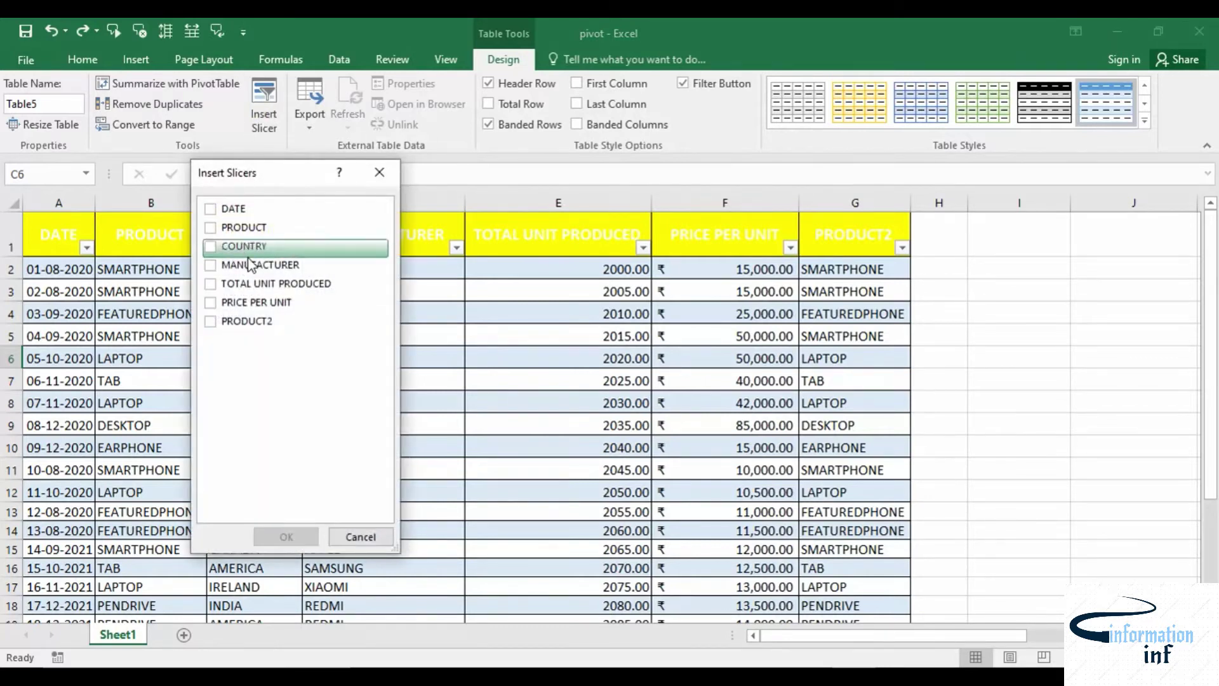
pyautogui.click(210, 227)
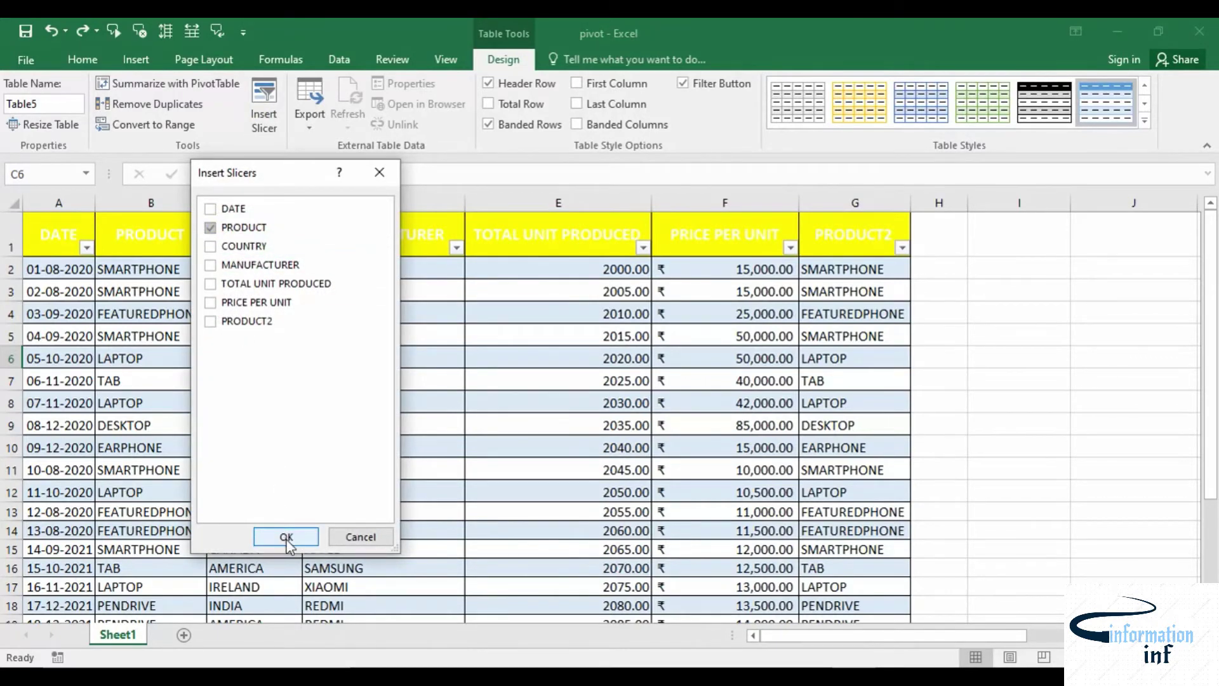
pyautogui.click(286, 536)
# - Filter by DESKTOP, EARPHONE, FEATUREDPHONE, HARD DISK, LAPTOP, PENDRIVE, SMARTPHONE in turn, then clear the filter
pyautogui.click(593, 341)
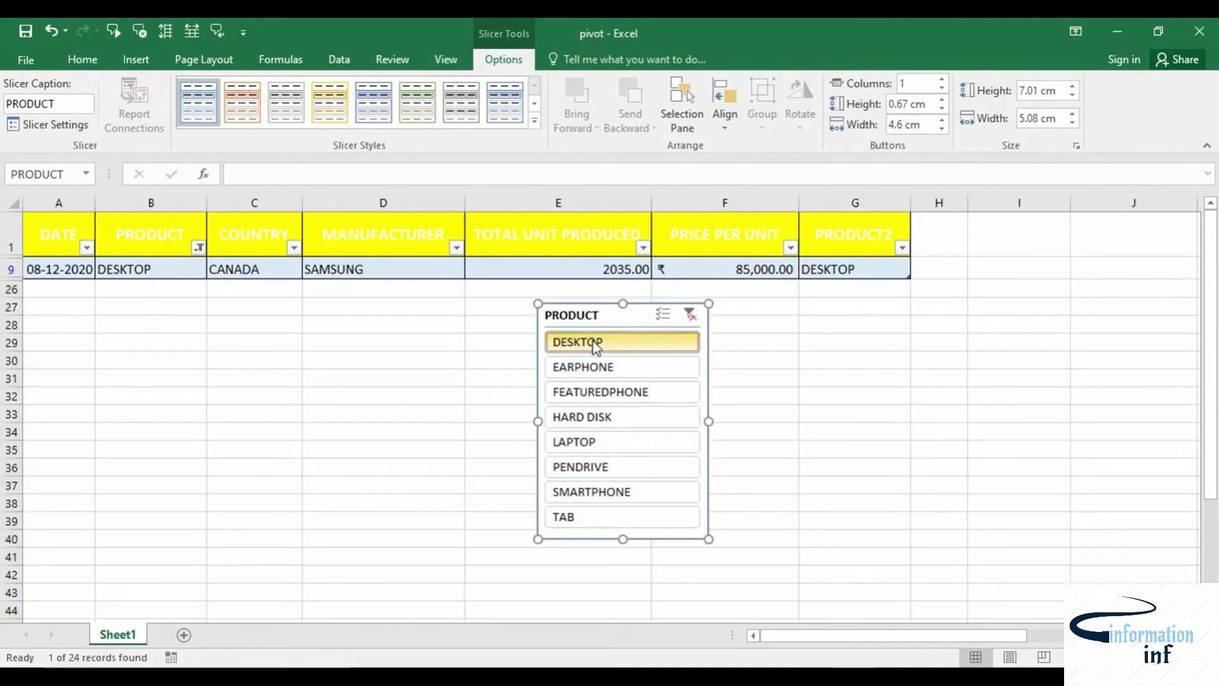
pyautogui.click(595, 368)
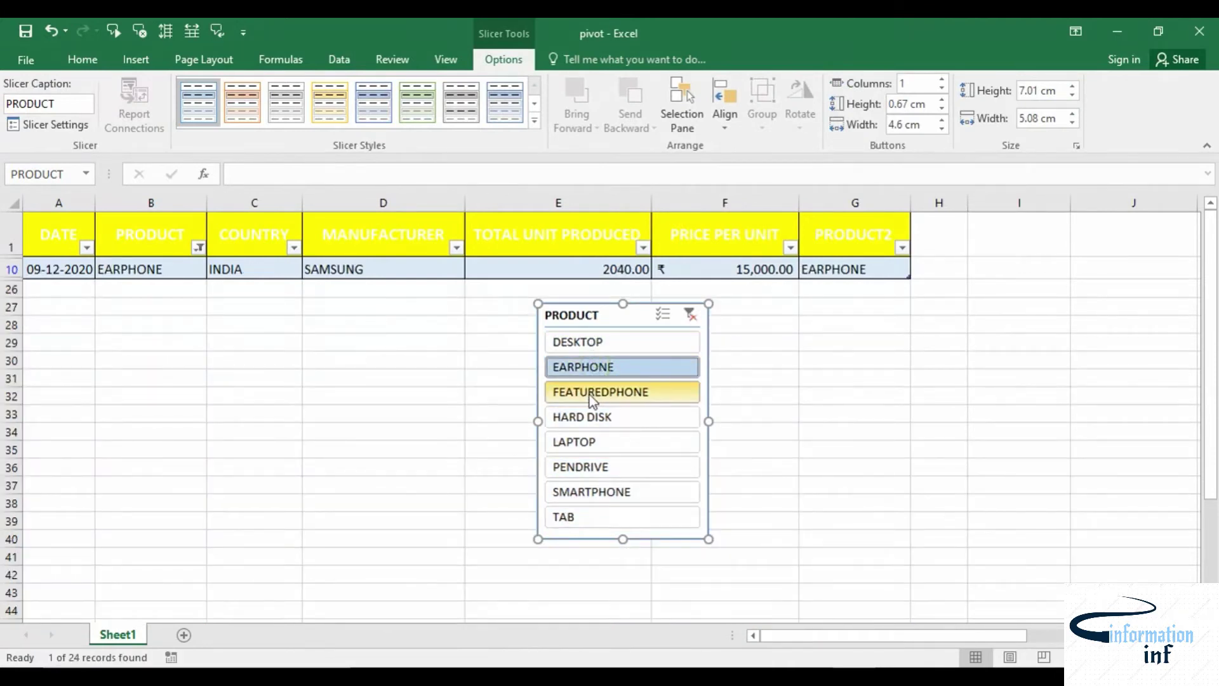
pyautogui.click(589, 394)
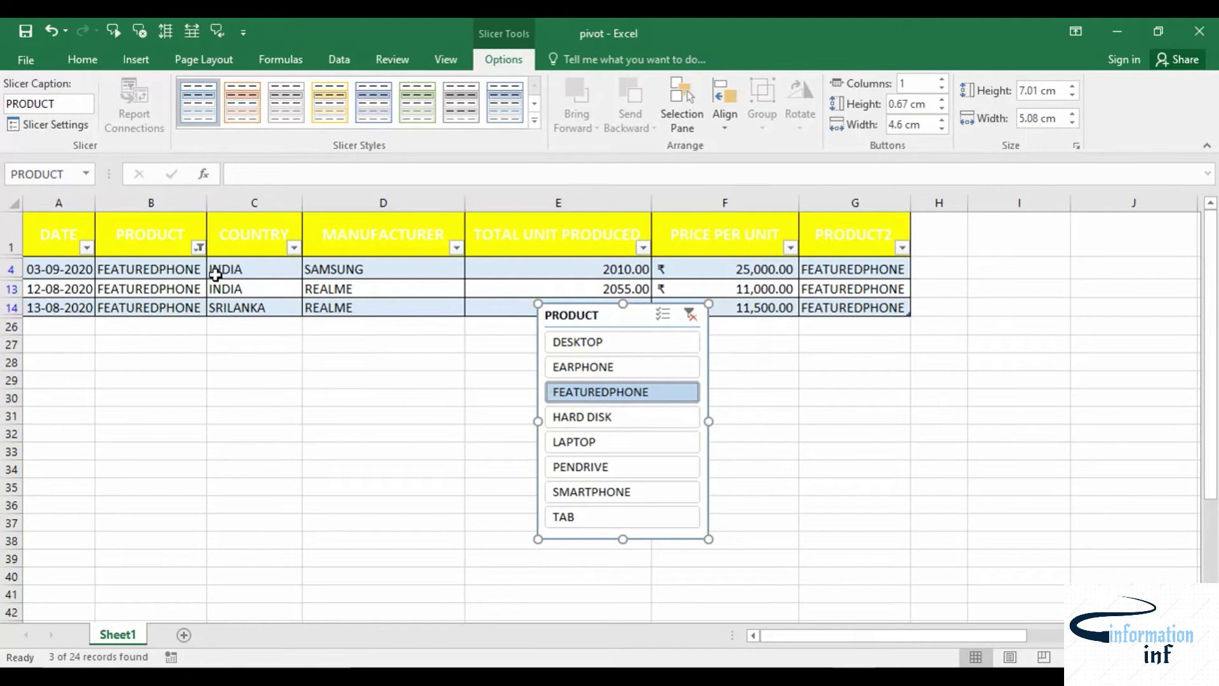
pyautogui.click(577, 424)
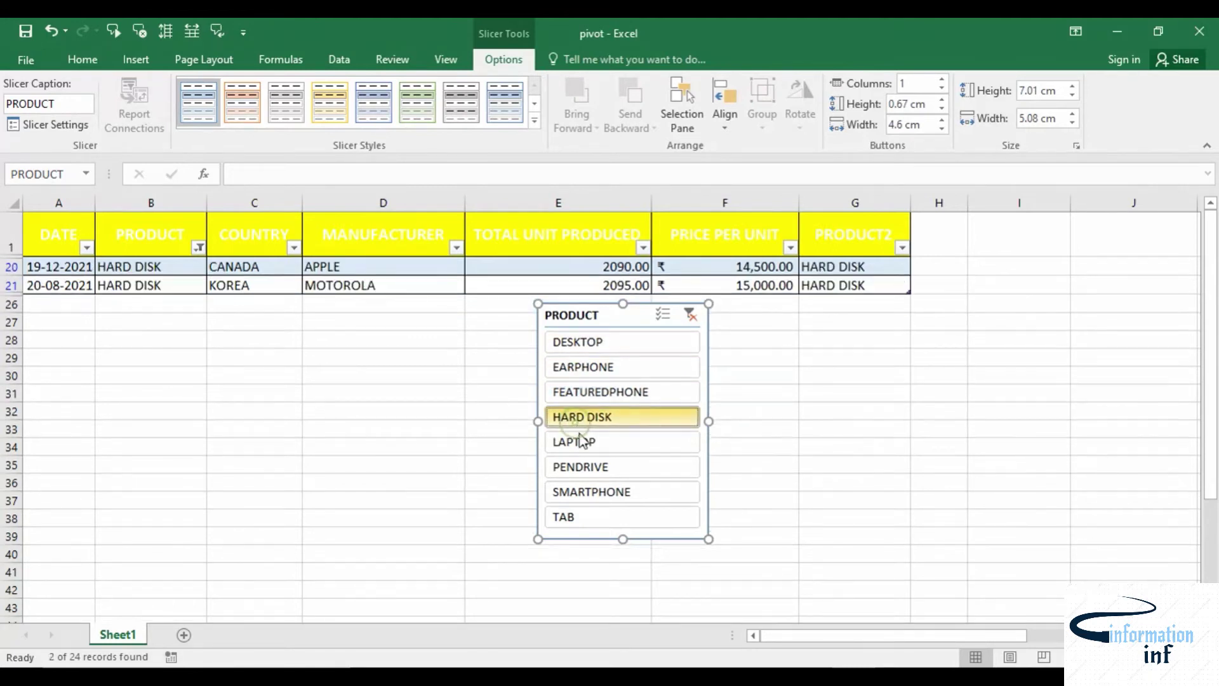
pyautogui.click(581, 446)
pyautogui.click(582, 466)
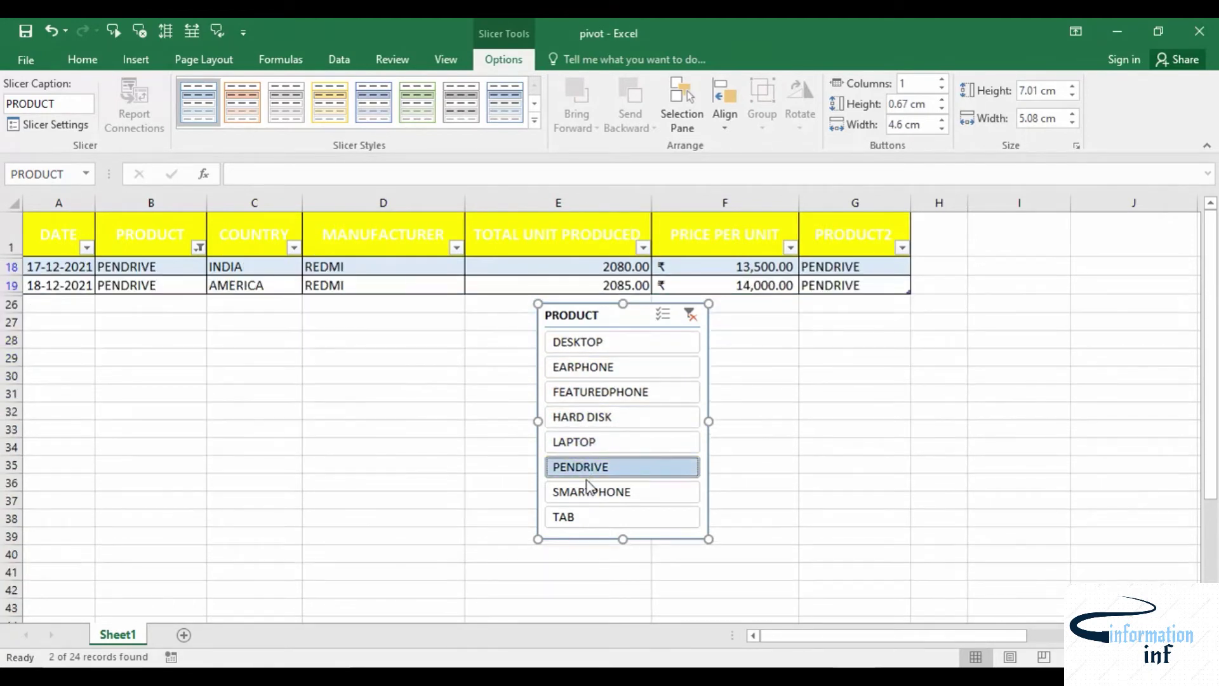
pyautogui.click(590, 492)
pyautogui.click(689, 315)
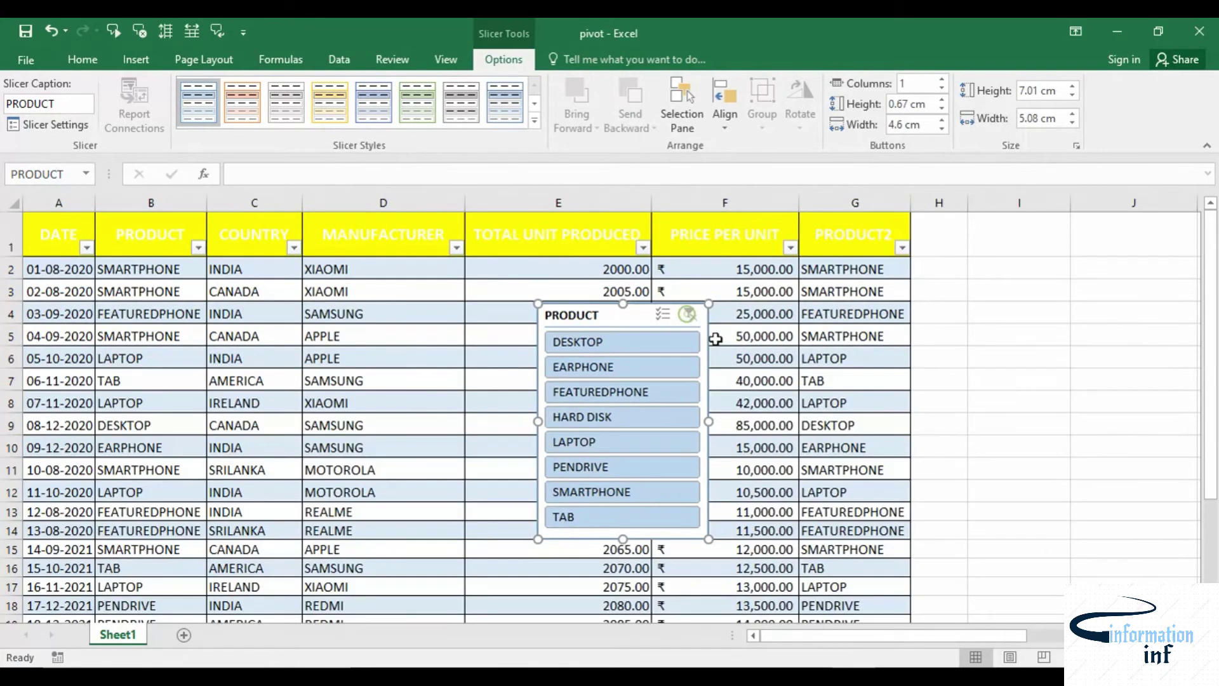
# - Filter the PRODUCT header to DESKTOP only, then to DESKTOP and EARPHONE
pyautogui.click(199, 248)
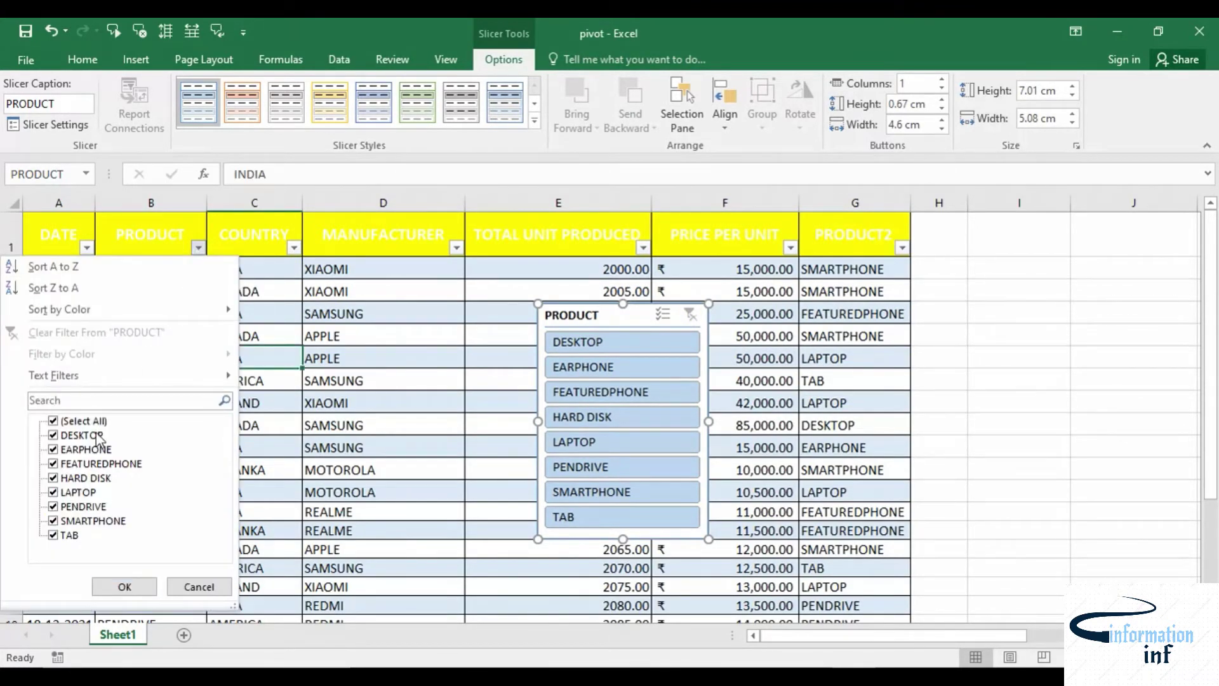
pyautogui.click(53, 420)
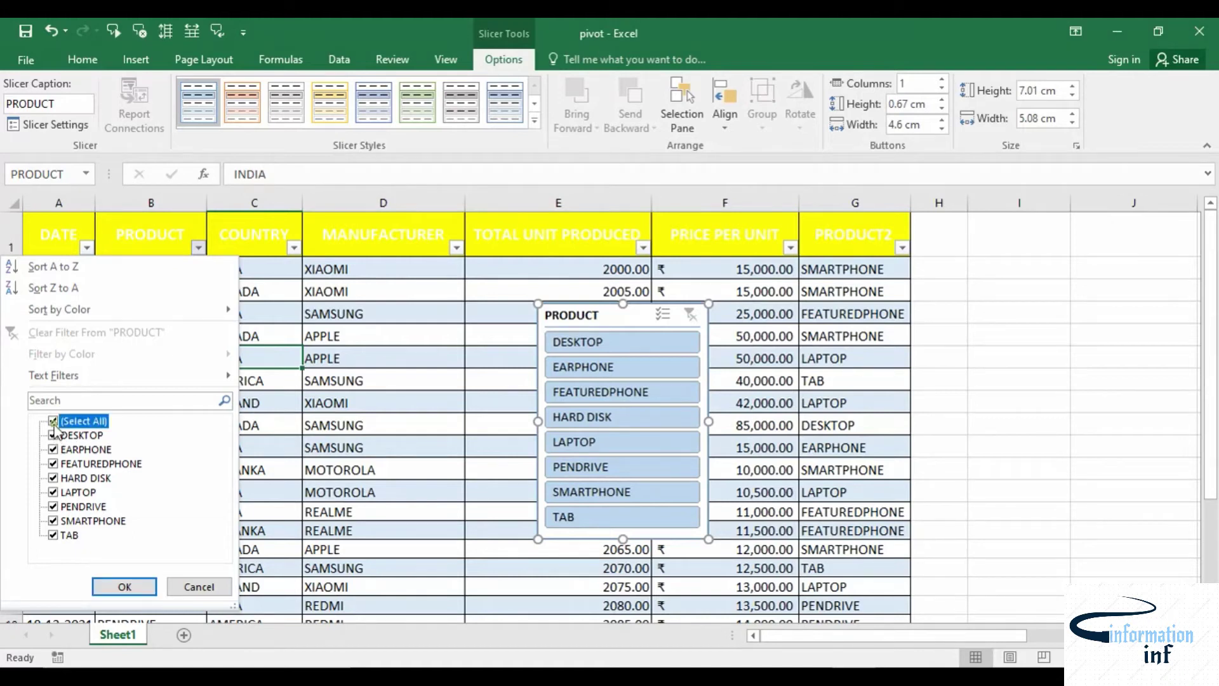
pyautogui.click(53, 435)
pyautogui.click(110, 580)
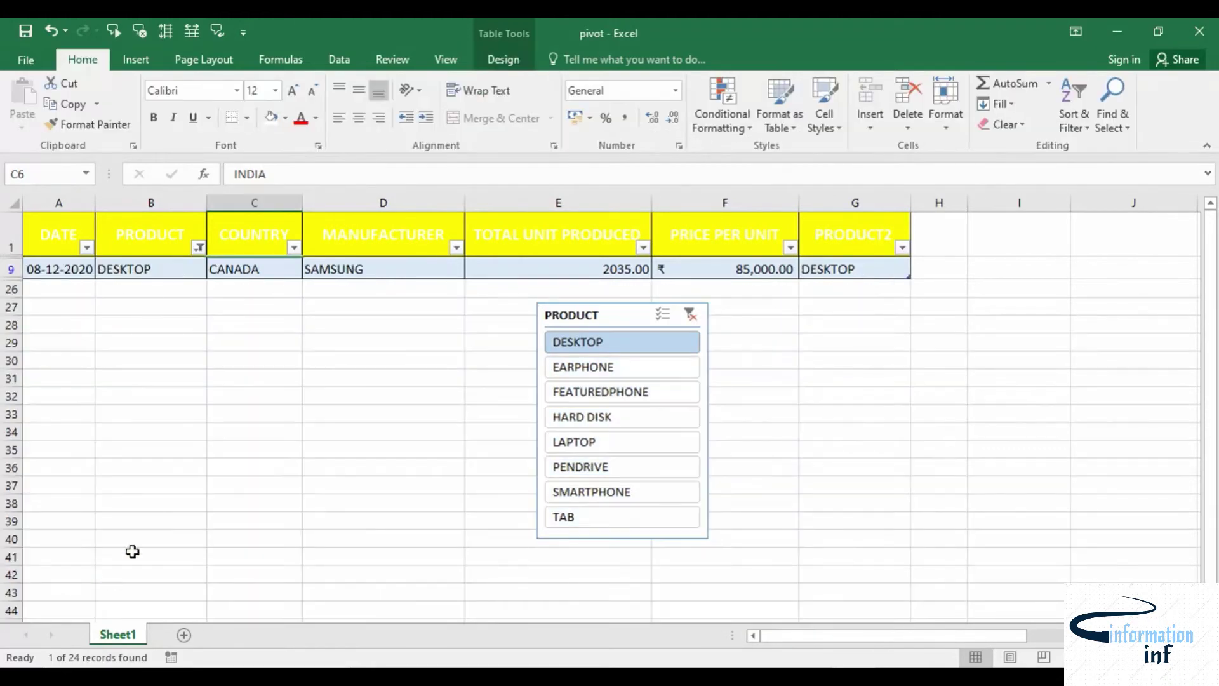
pyautogui.click(199, 247)
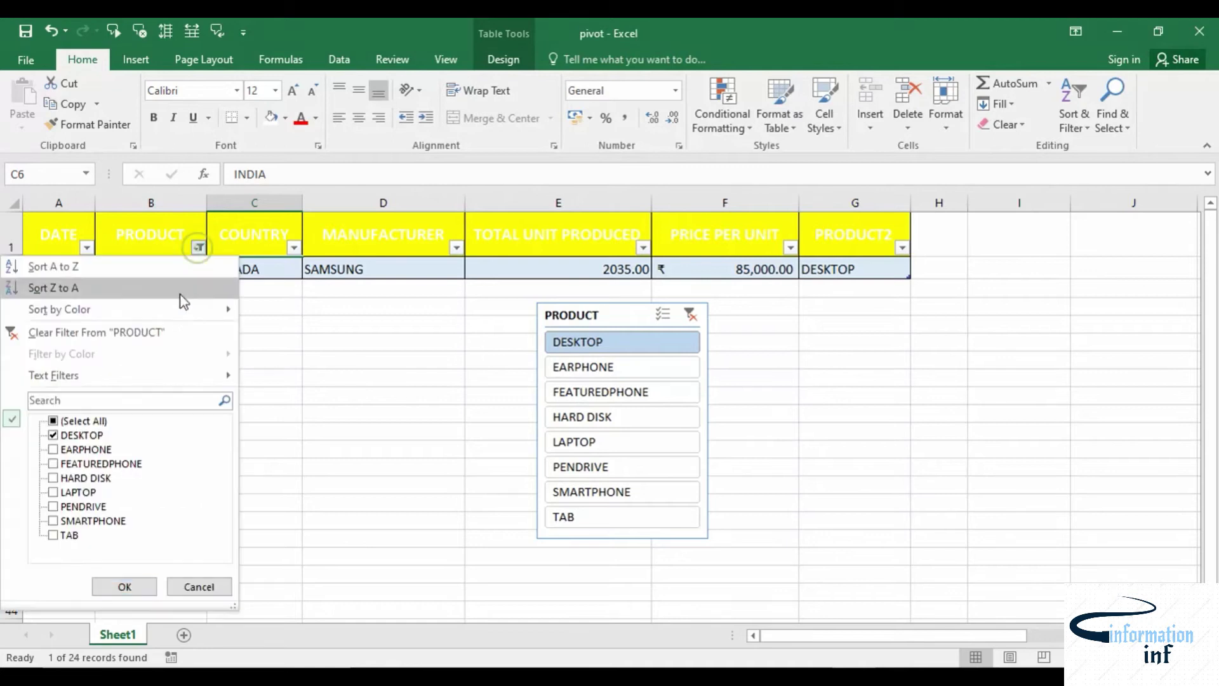
pyautogui.click(54, 449)
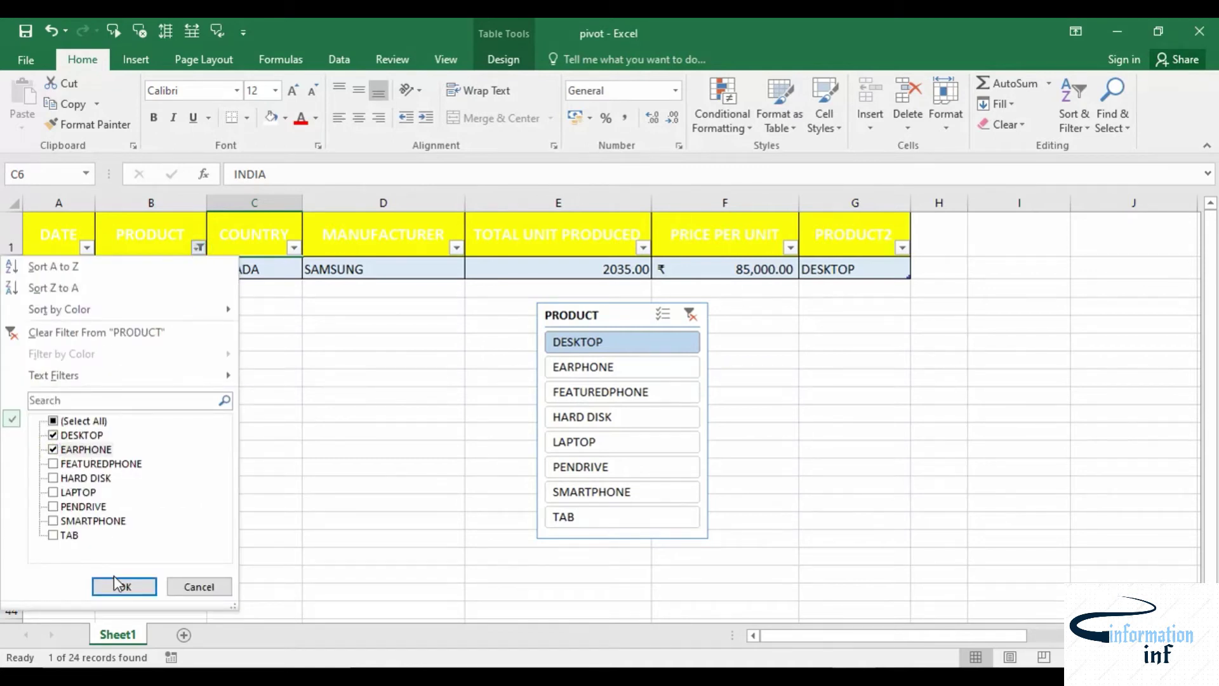
pyautogui.click(119, 581)
# - Reselect all products in the header filter, then show only DESKTOP via the slicer
pyautogui.click(199, 247)
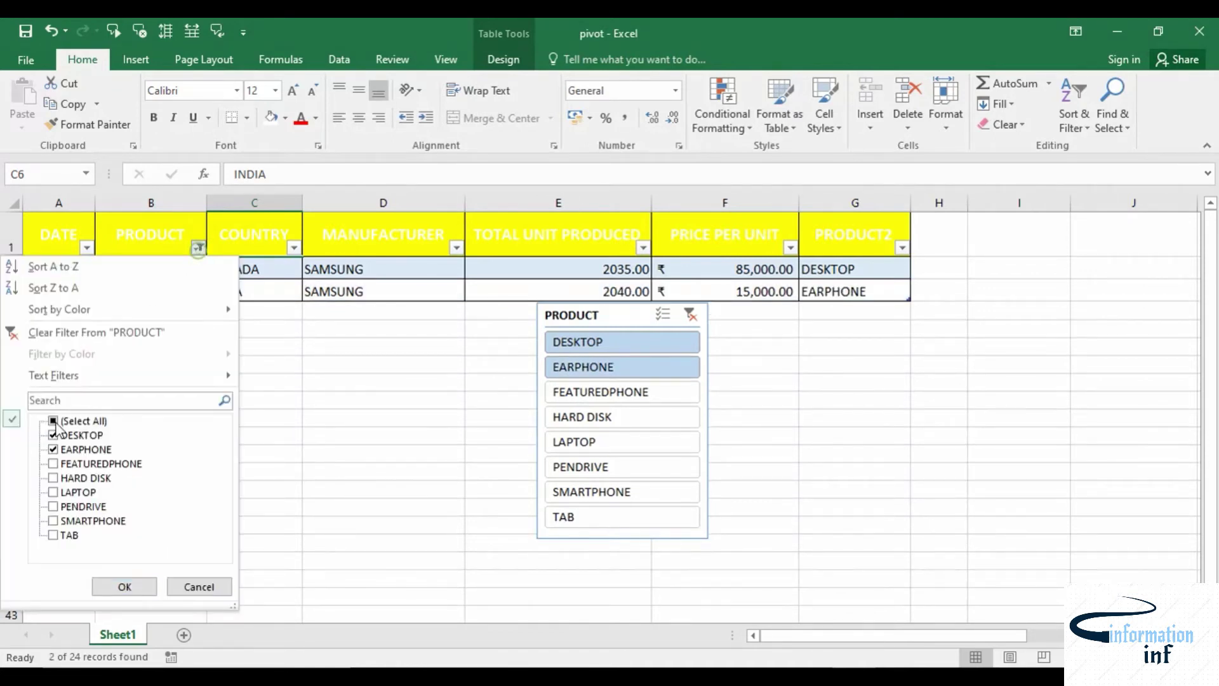
pyautogui.click(54, 421)
pyautogui.click(124, 586)
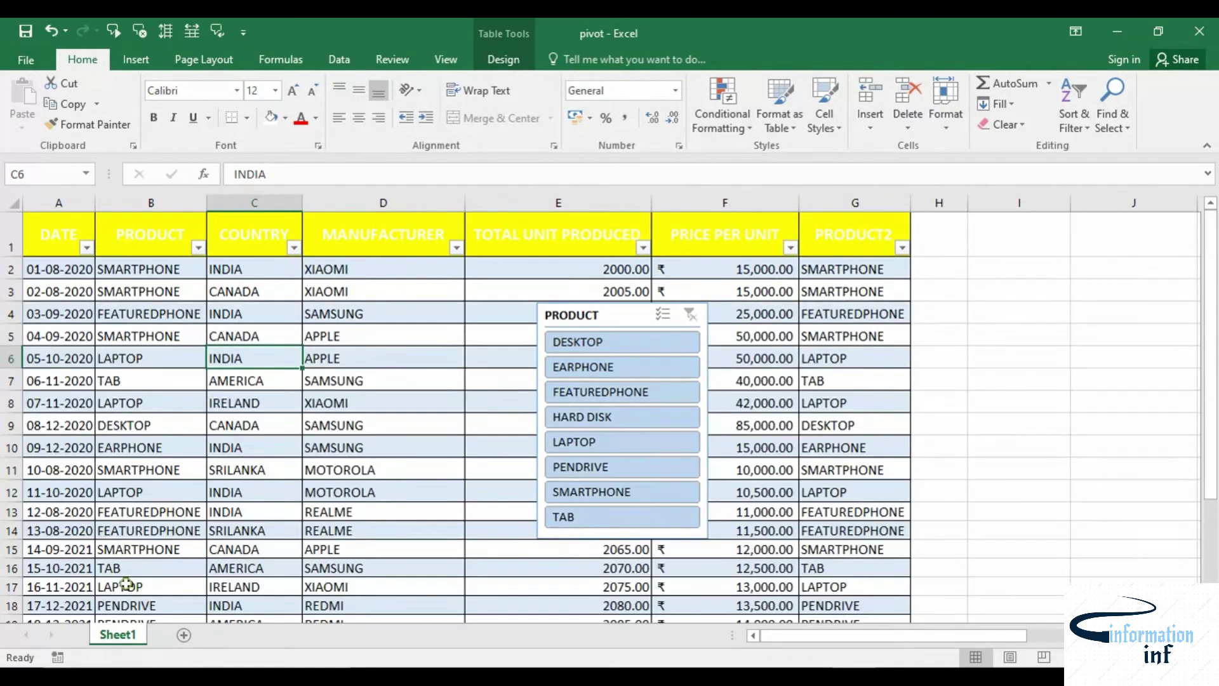
pyautogui.click(569, 340)
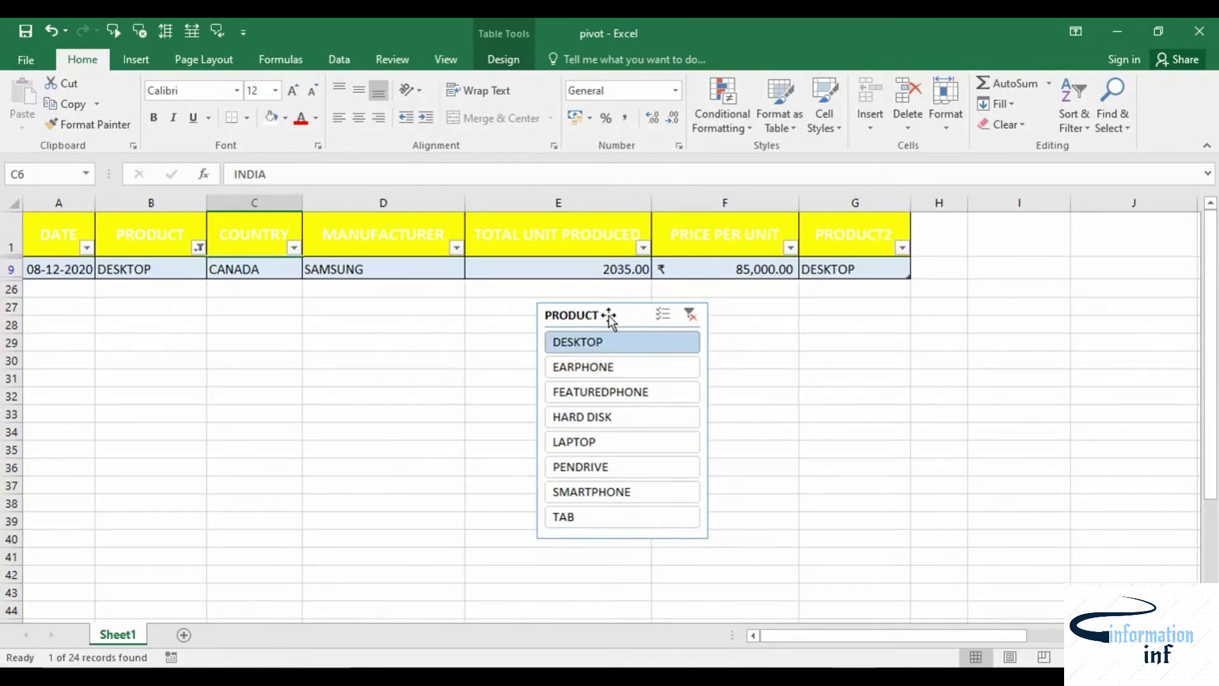
# - Move the slicer to column H, filter EARPHONE, FEATUREDPHONE and LAPTOP, clear it, and delete the slicer
pyautogui.moveTo(607, 317); pyautogui.dragTo(994, 263)
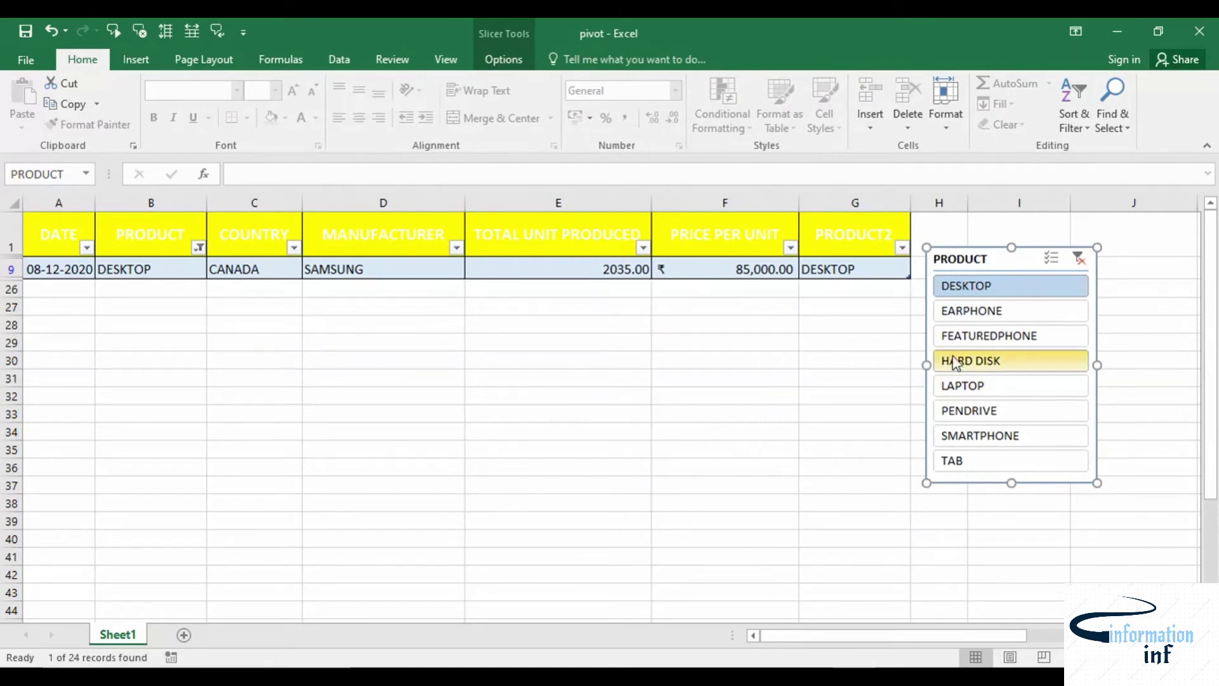
pyautogui.click(984, 311)
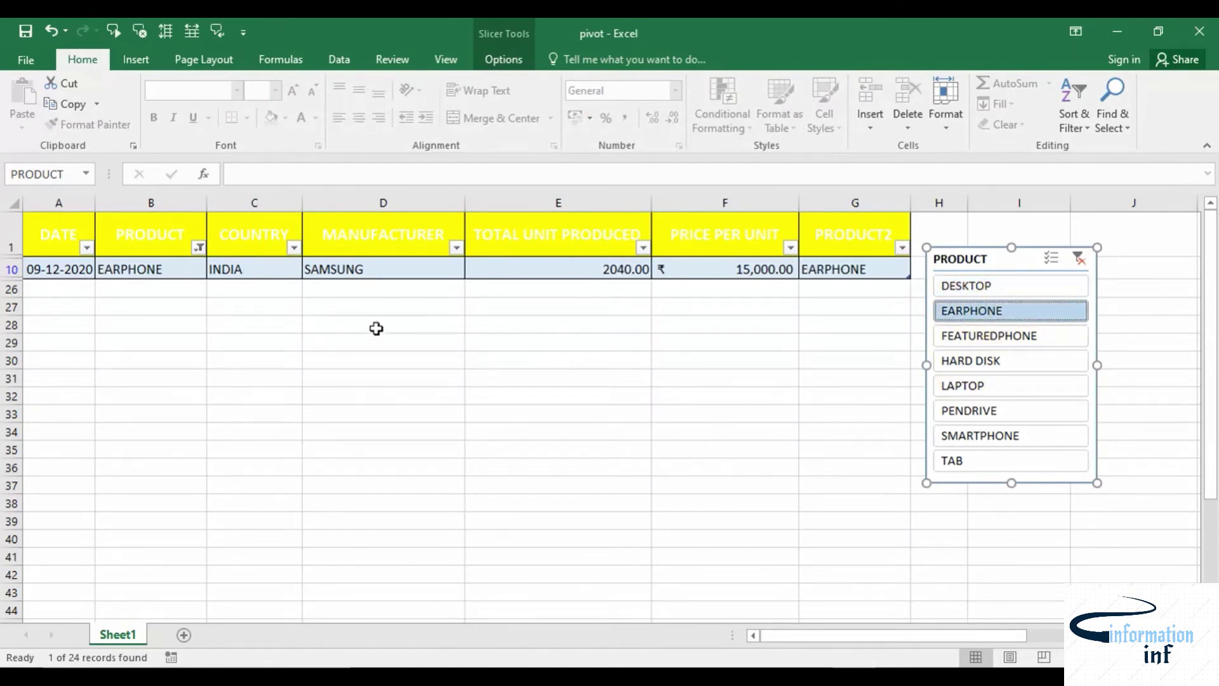
pyautogui.click(960, 335)
pyautogui.click(978, 387)
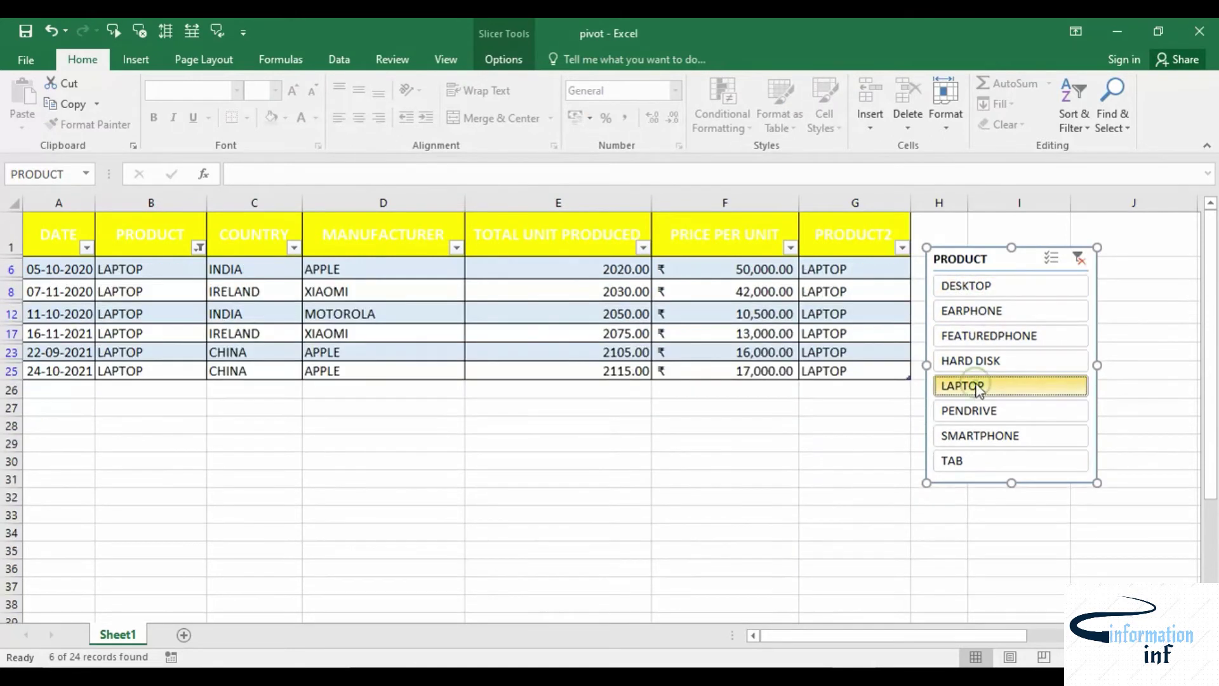
pyautogui.click(1079, 260)
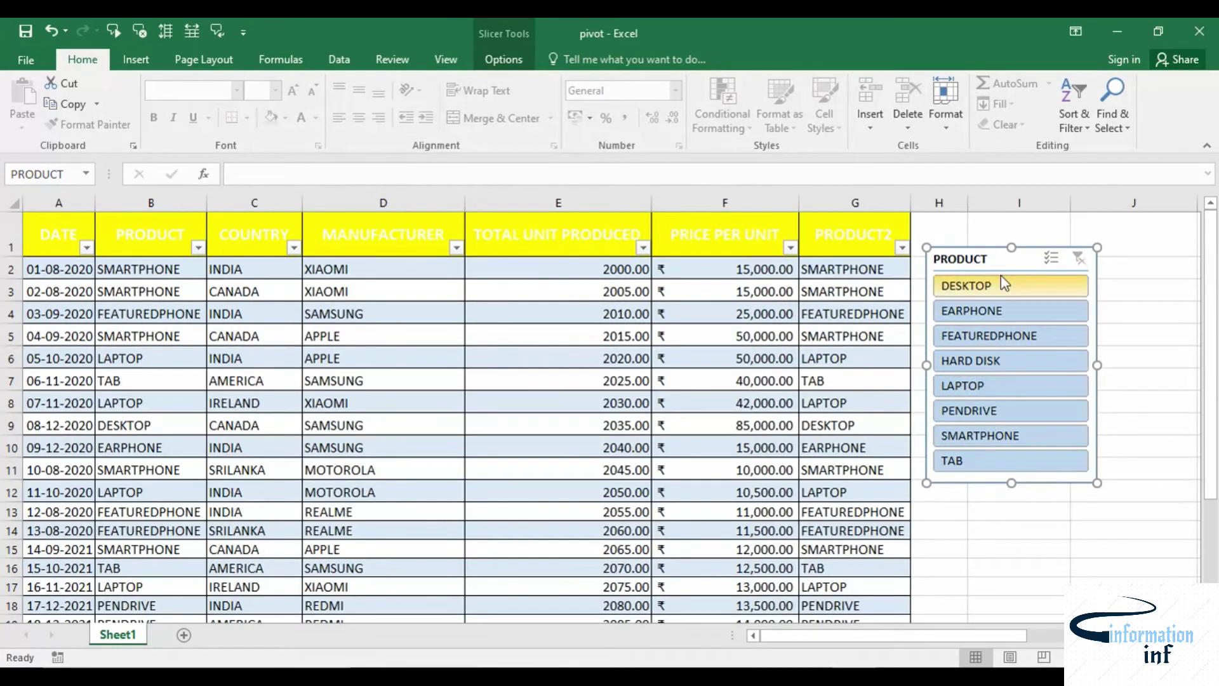
pyautogui.press('Delete')
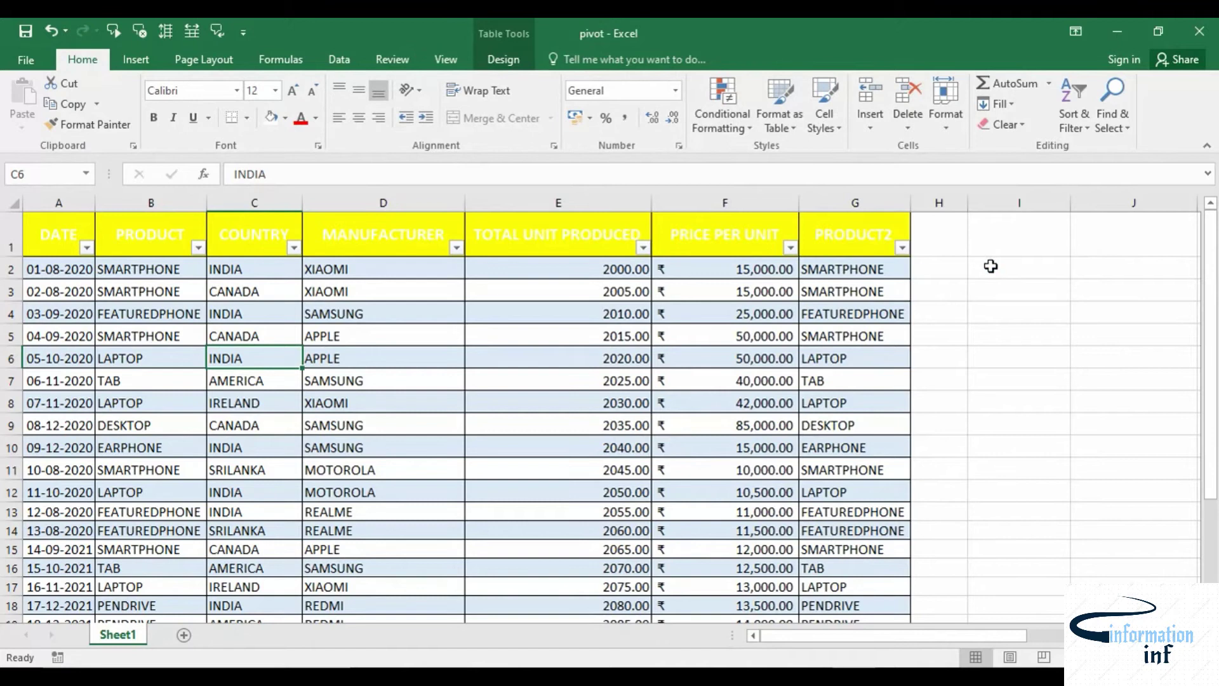
# - Undo the header row height change from inside Table5 and bring up the Table Design options
pyautogui.click(285, 337)
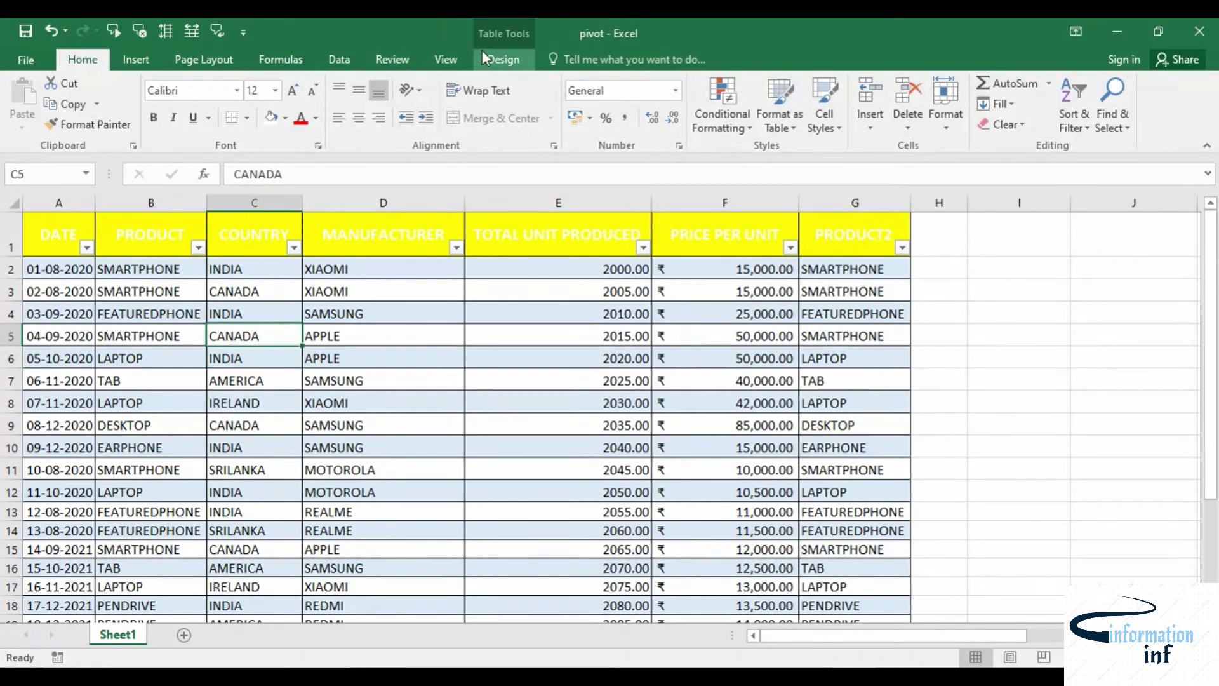
pyautogui.hotkey('ctrl', 'z')
pyautogui.click(295, 311)
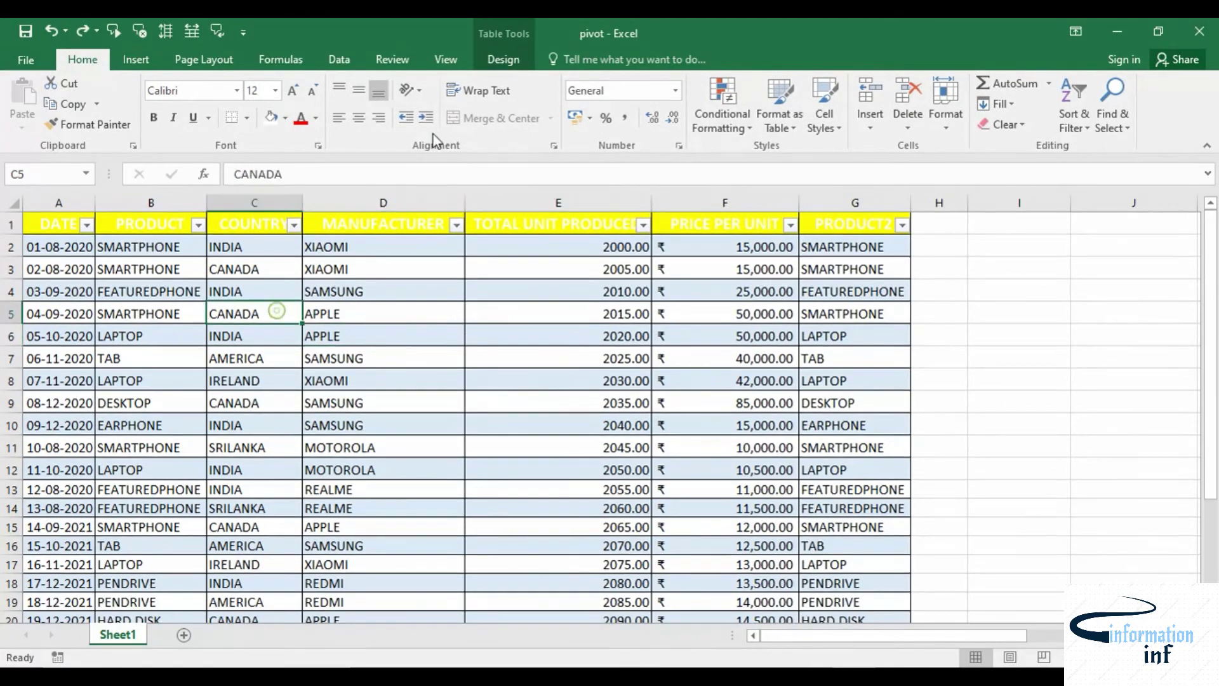
pyautogui.click(504, 59)
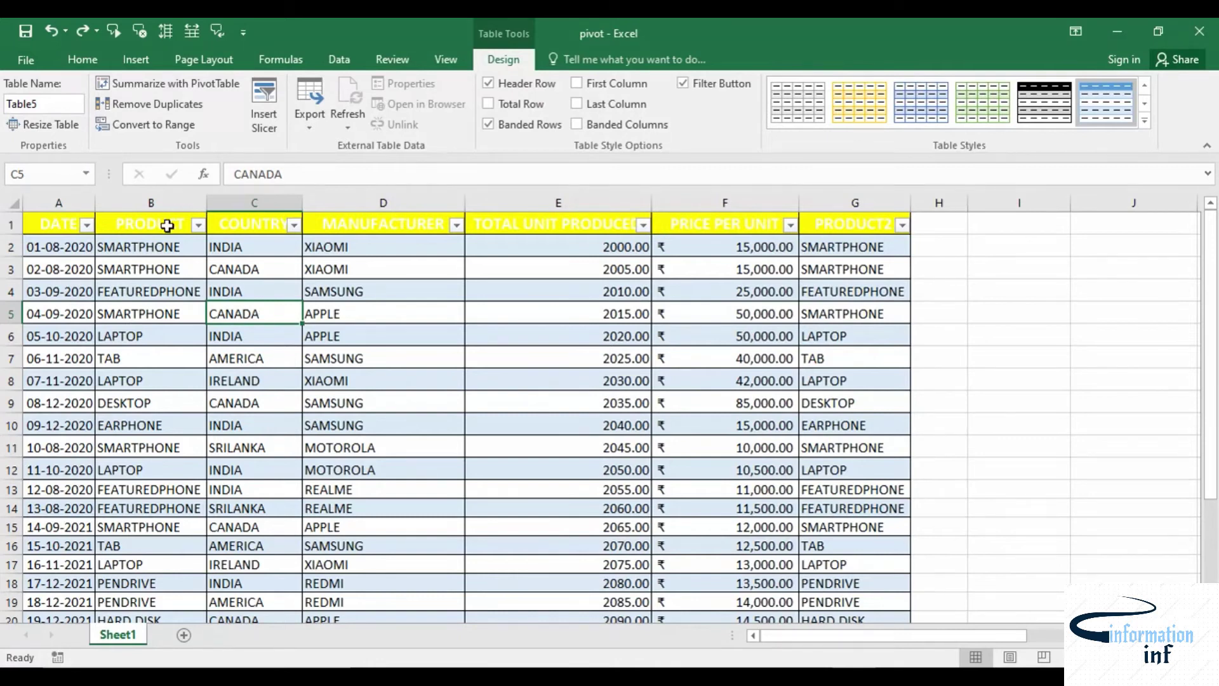
pyautogui.click(153, 125)
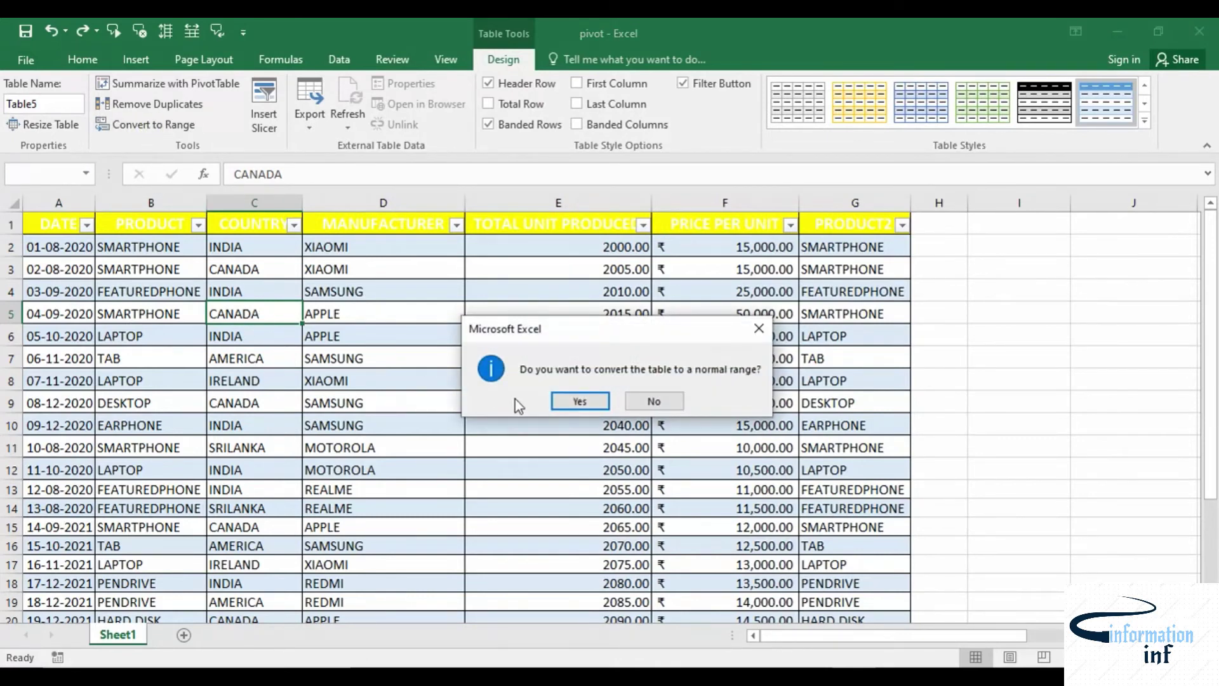
pyautogui.click(580, 401)
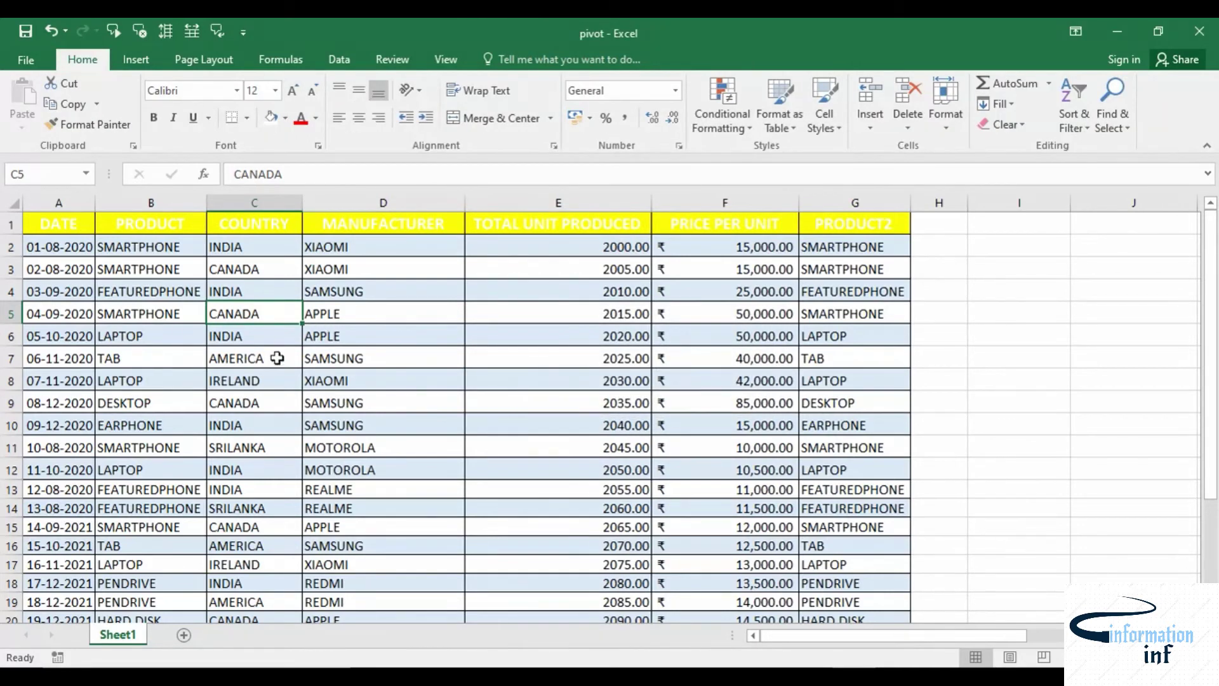
pyautogui.scroll(-2, 330, 375)
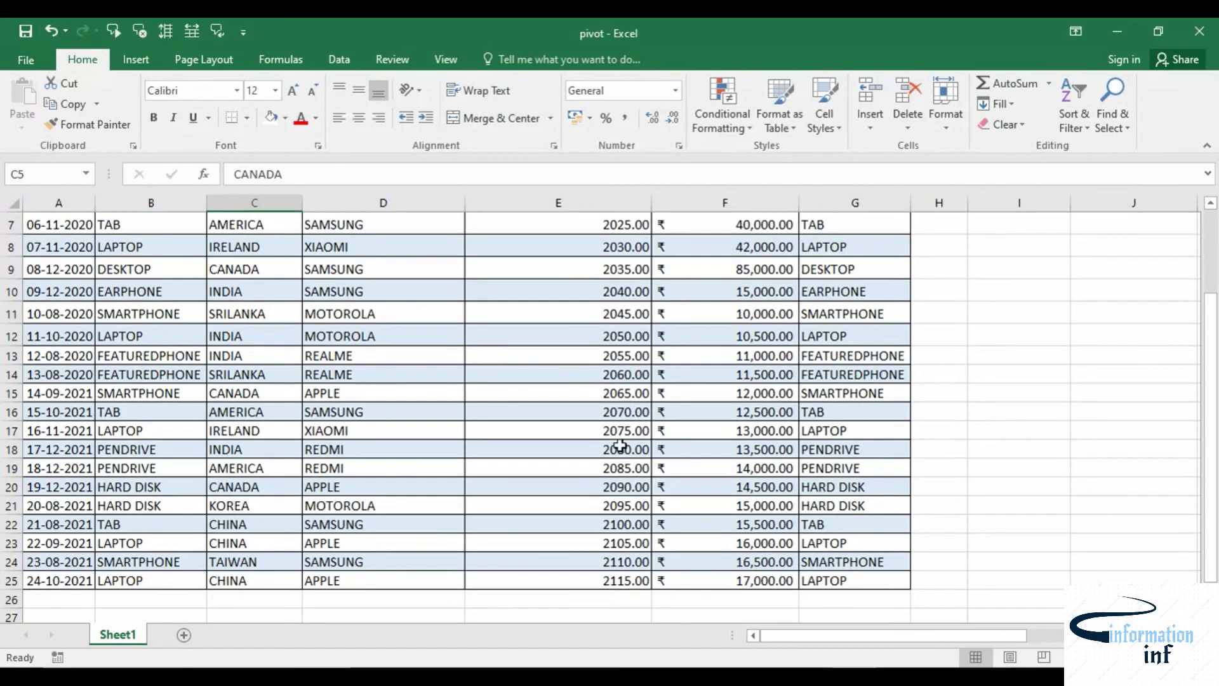
pyautogui.scroll(2, 620, 446)
pyautogui.click(223, 290)
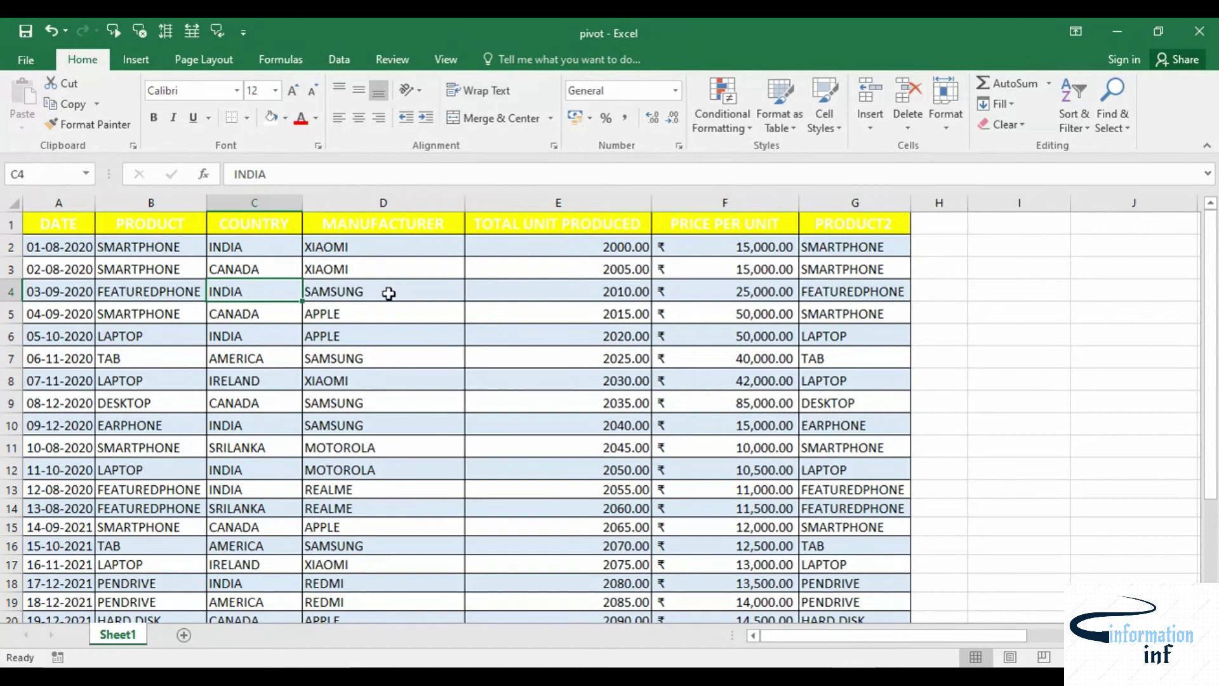
pyautogui.click(377, 305)
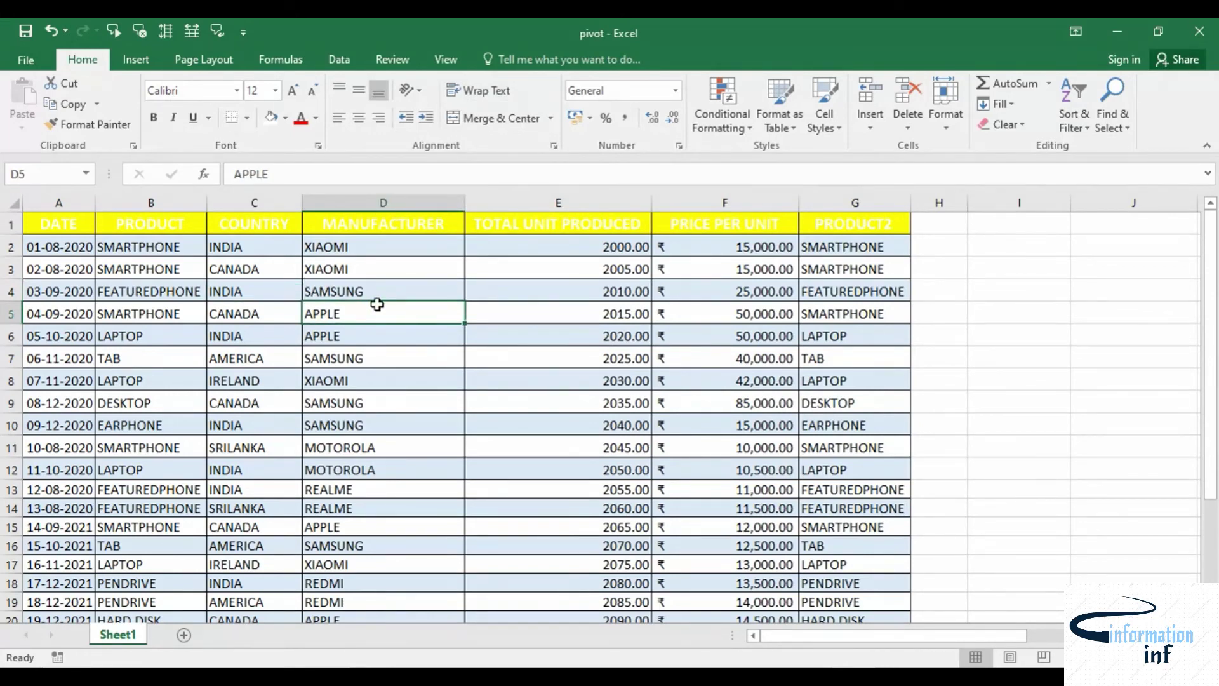
pyautogui.hotkey('ctrl', 'z')
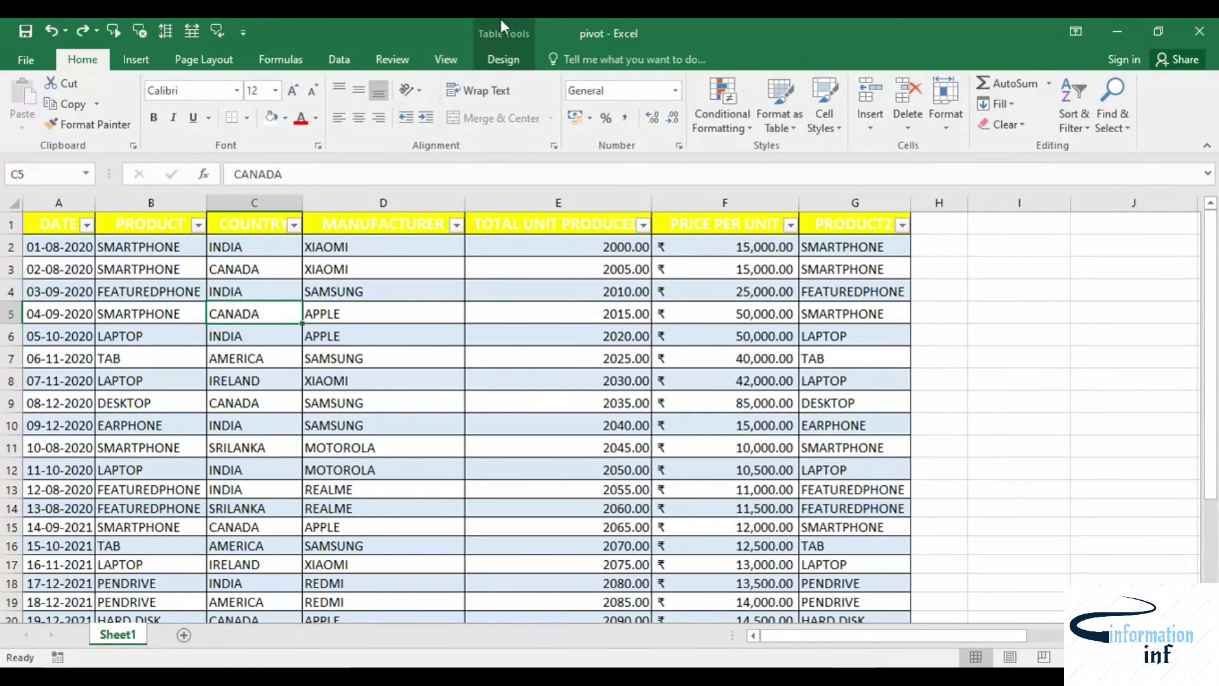
# - Convert Table5 to a normal range, undo the conversion, and return to Table Design
pyautogui.click(502, 60)
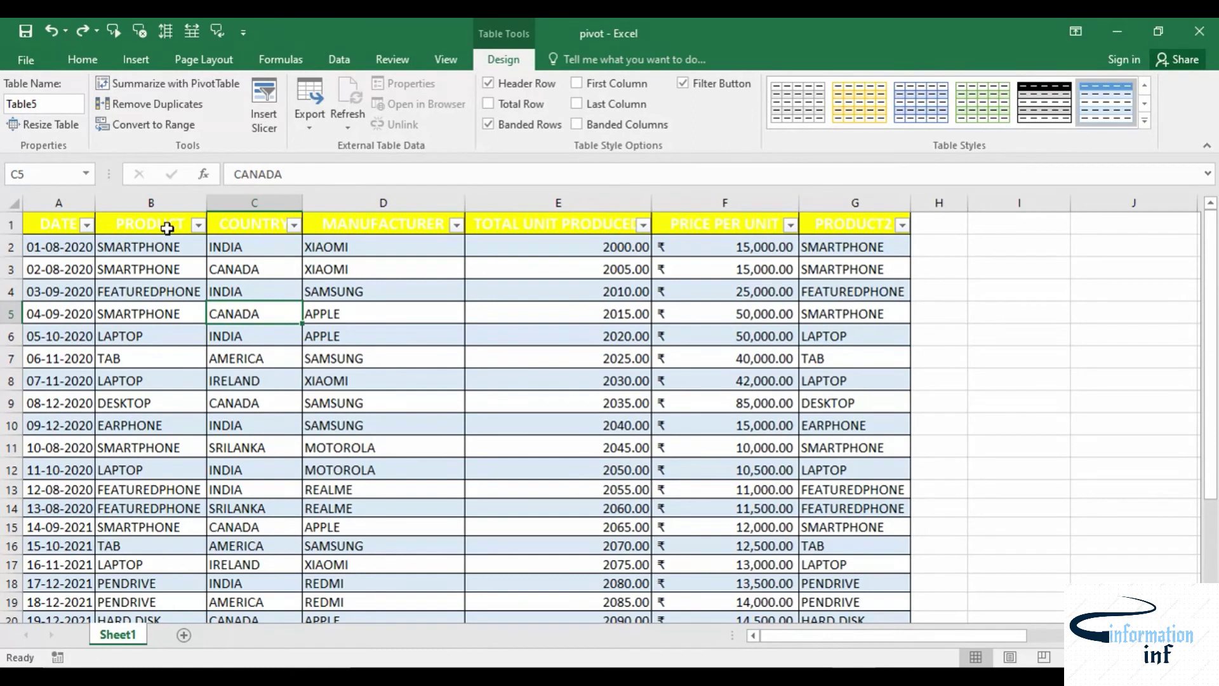
pyautogui.click(182, 124)
pyautogui.click(578, 403)
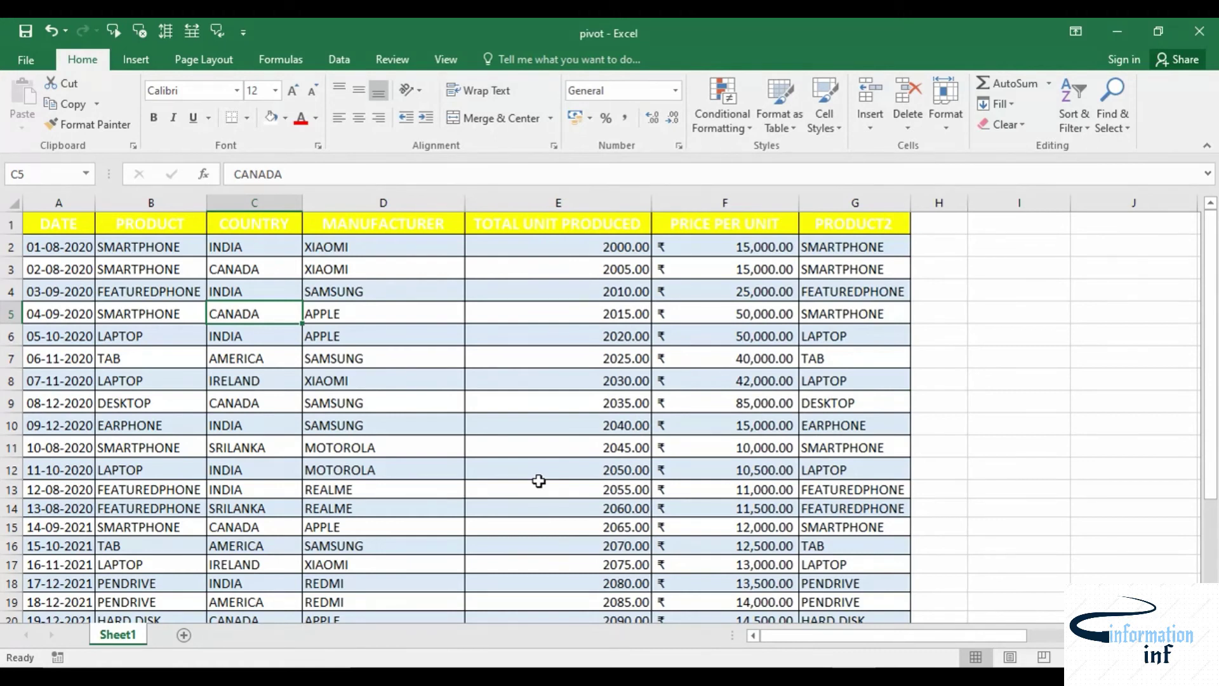
pyautogui.hotkey('ctrl', 'z')
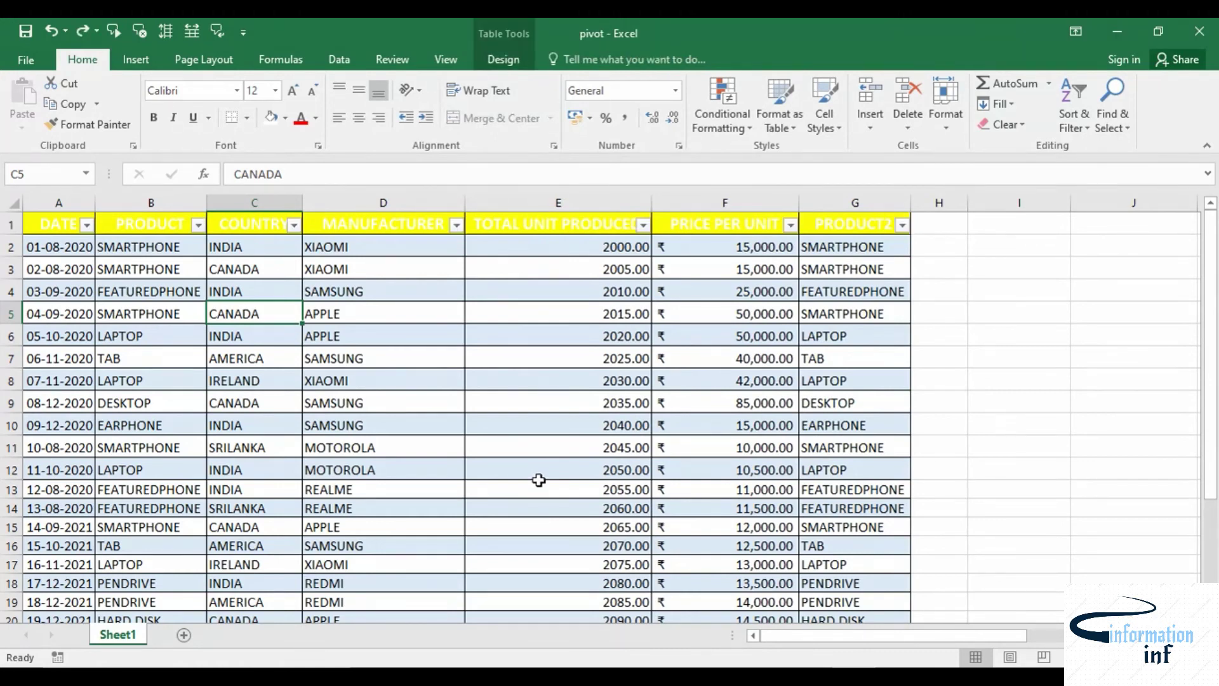
pyautogui.click(503, 59)
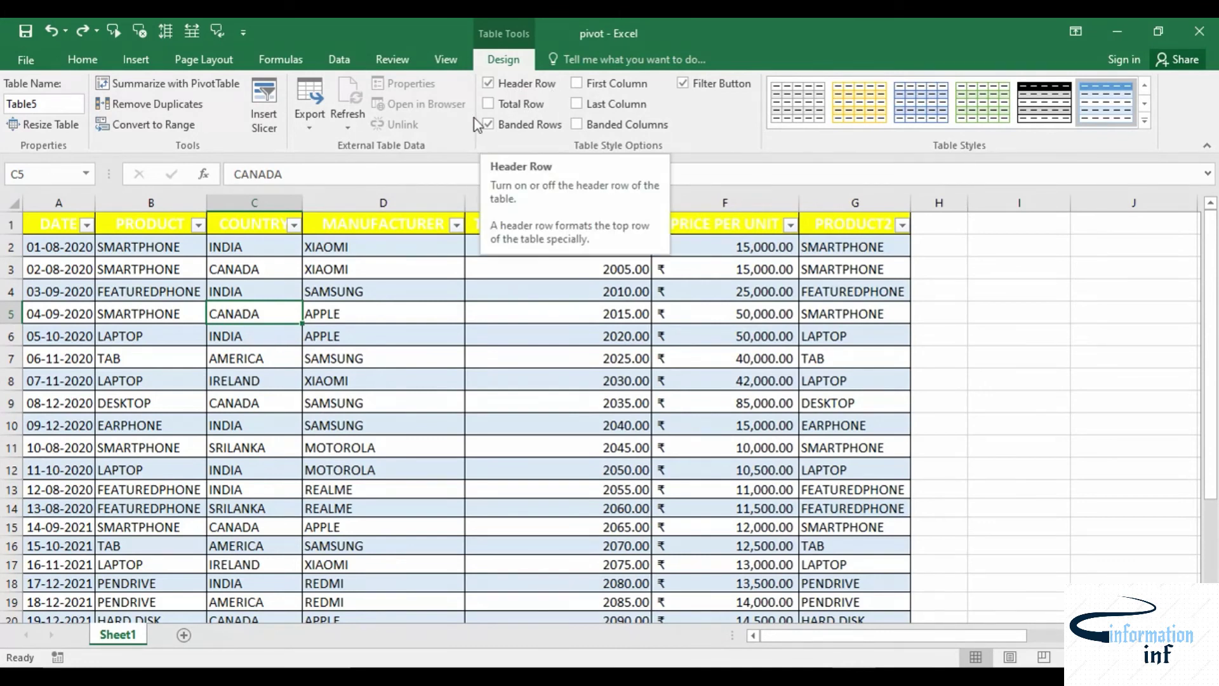
pyautogui.click(489, 83)
pyautogui.click(487, 82)
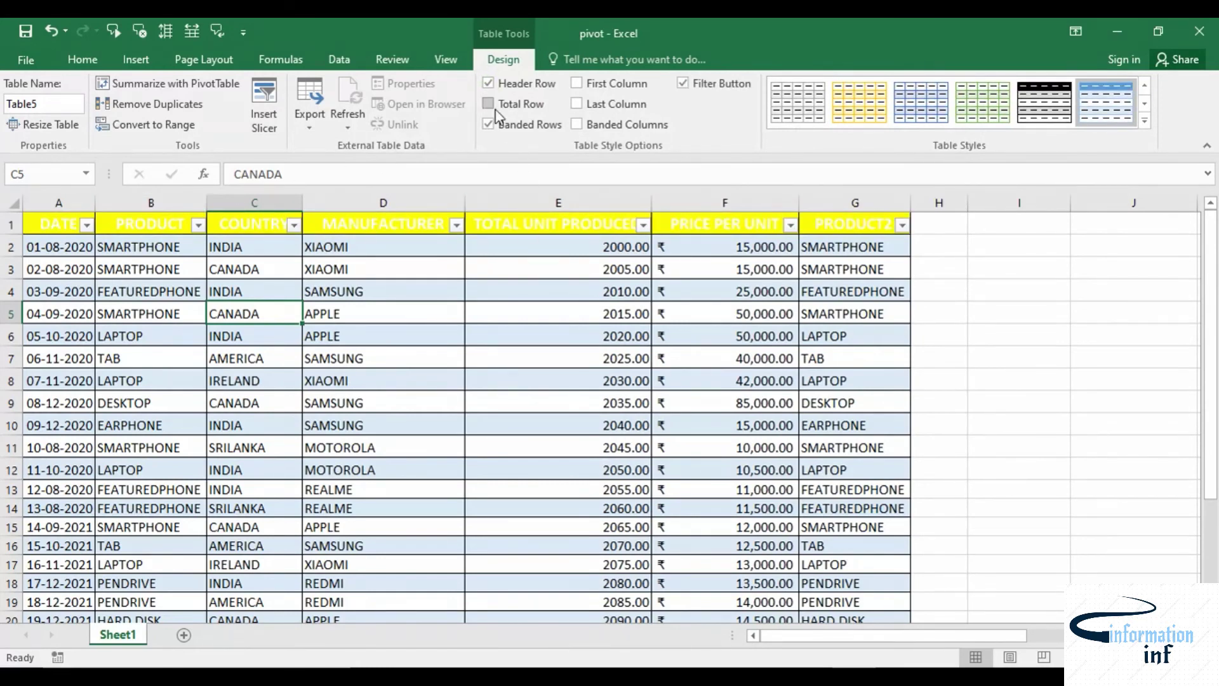
pyautogui.click(489, 104)
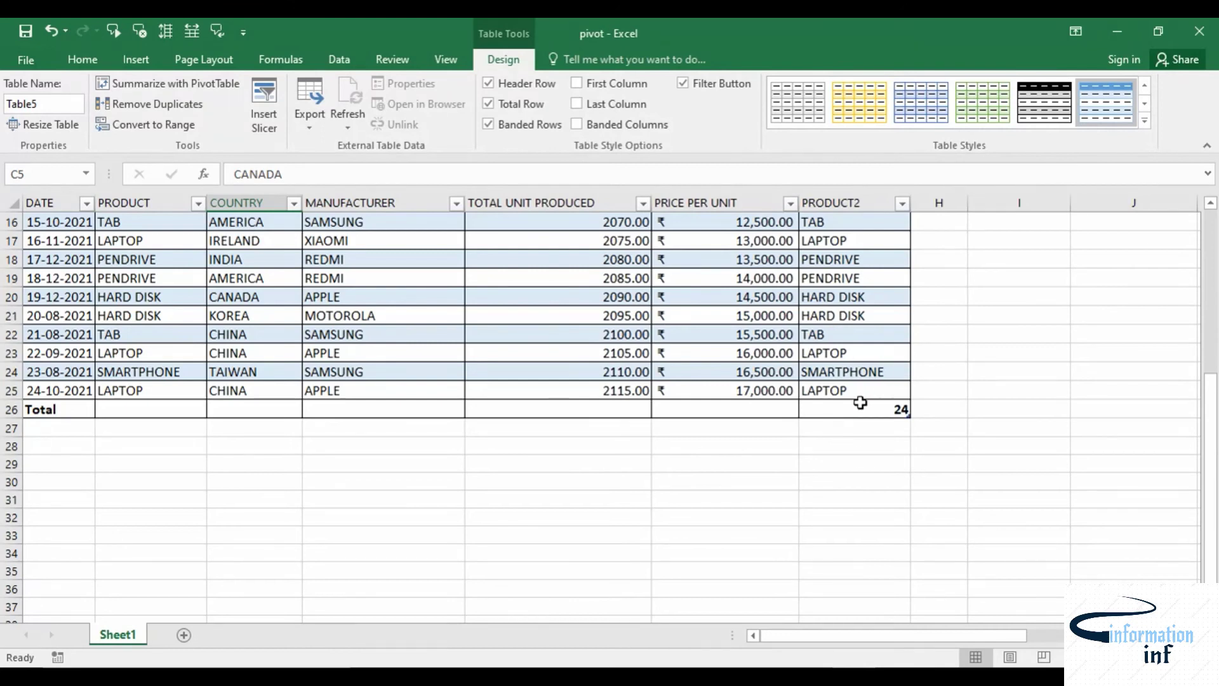
pyautogui.scroll(1, 484, 332)
pyautogui.scroll(4, 422, 230)
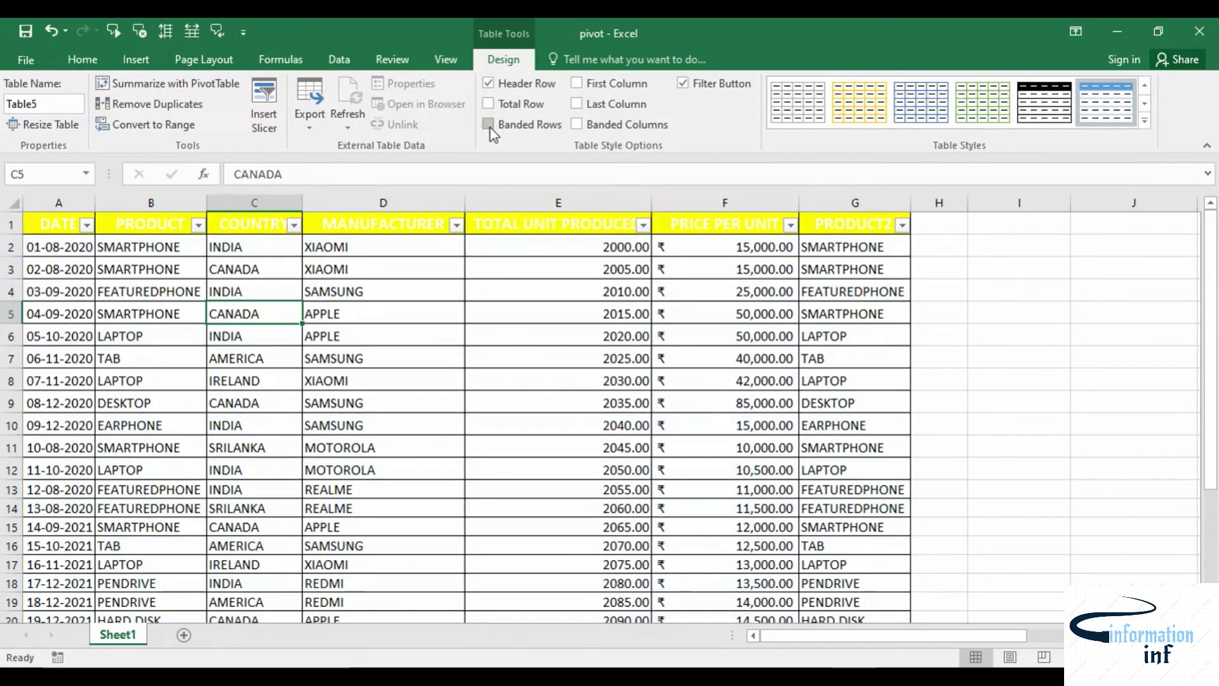
pyautogui.click(575, 86)
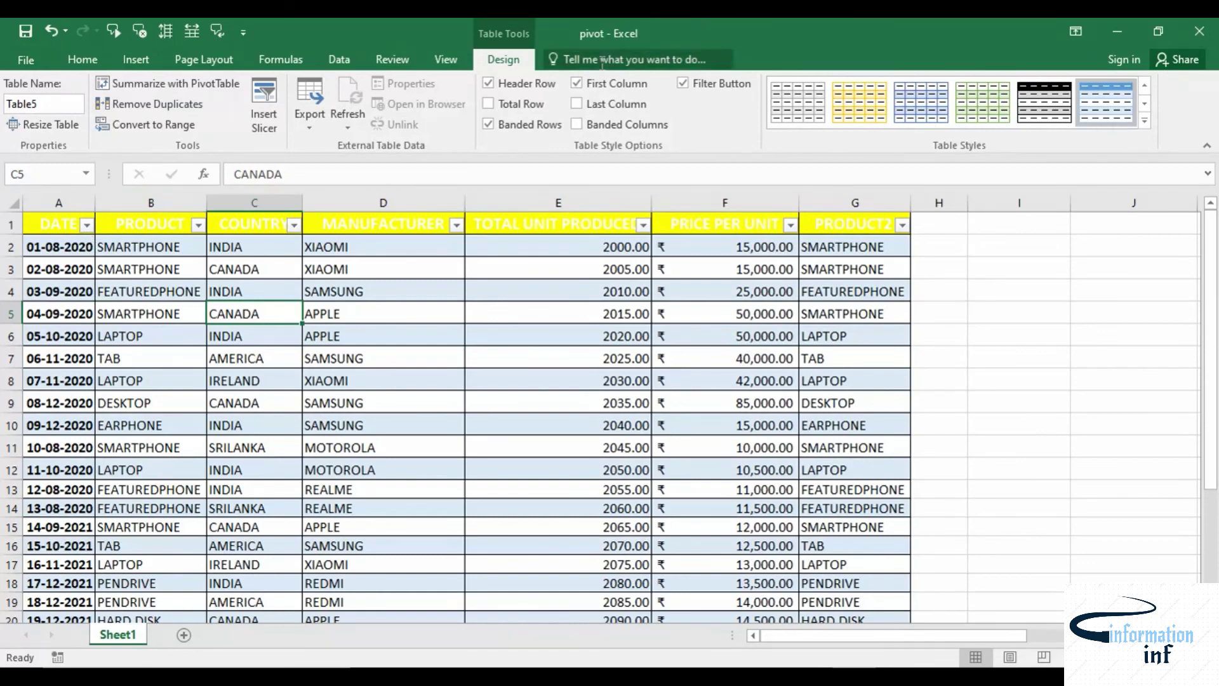
pyautogui.click(576, 83)
pyautogui.click(576, 104)
pyautogui.click(576, 104)
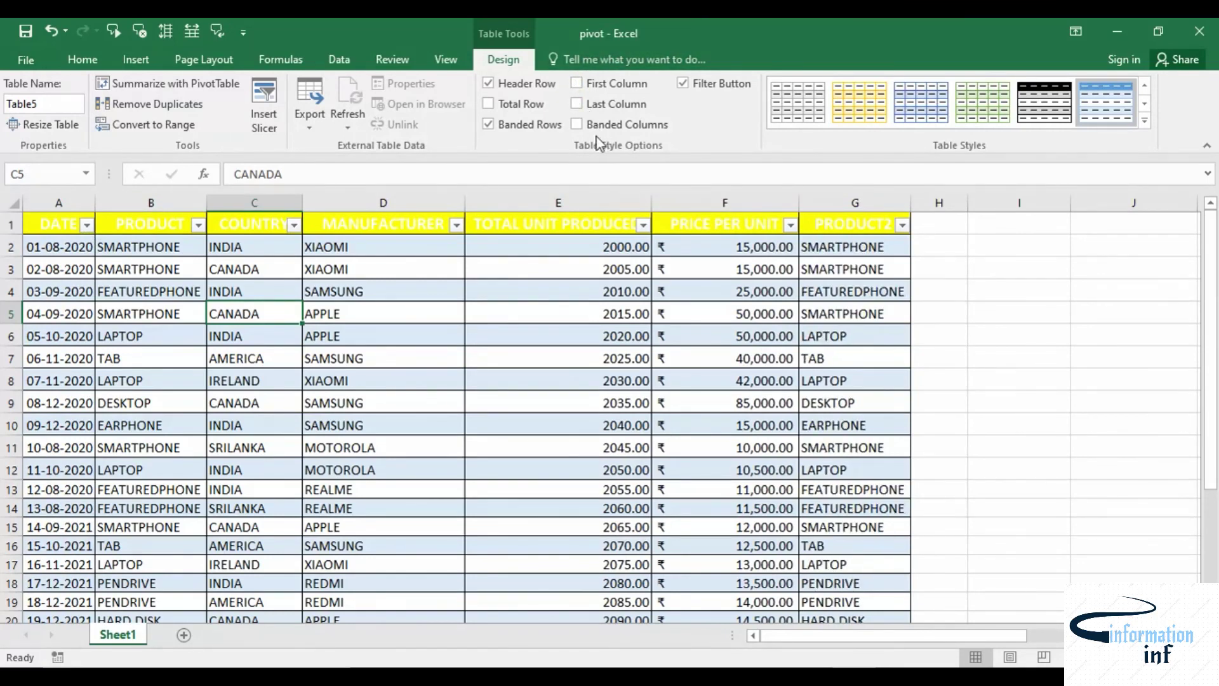
pyautogui.click(577, 125)
pyautogui.click(577, 125)
pyautogui.click(690, 89)
pyautogui.click(686, 88)
pyautogui.click(814, 667)
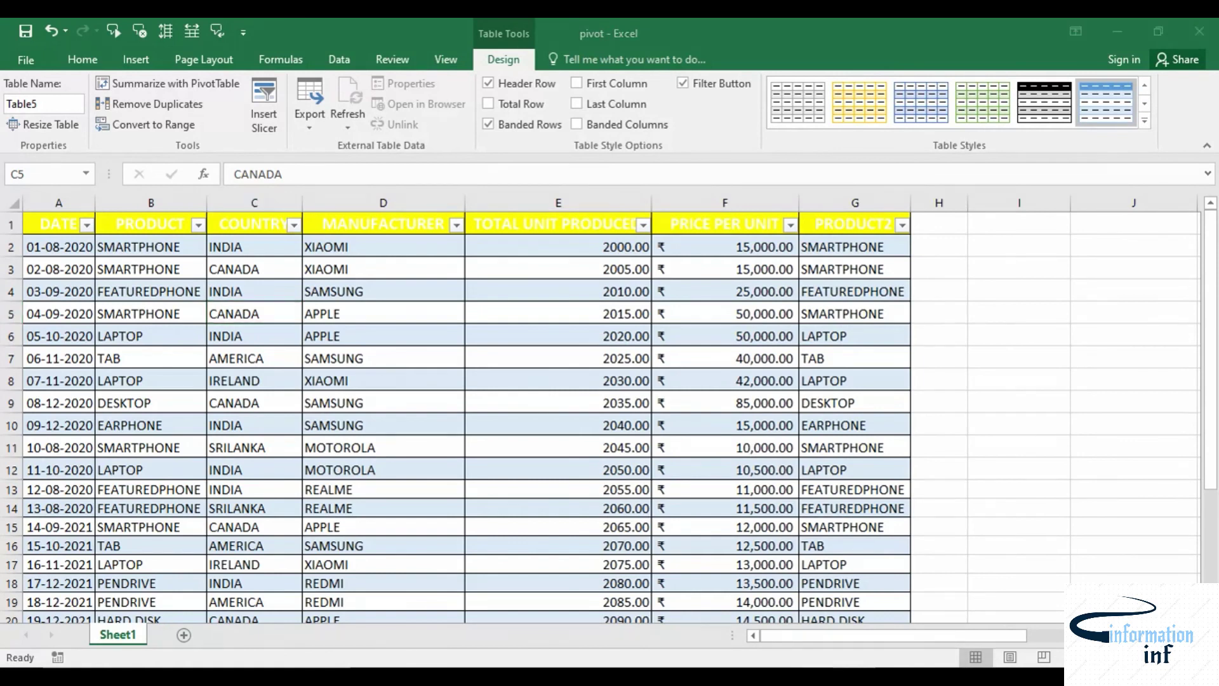